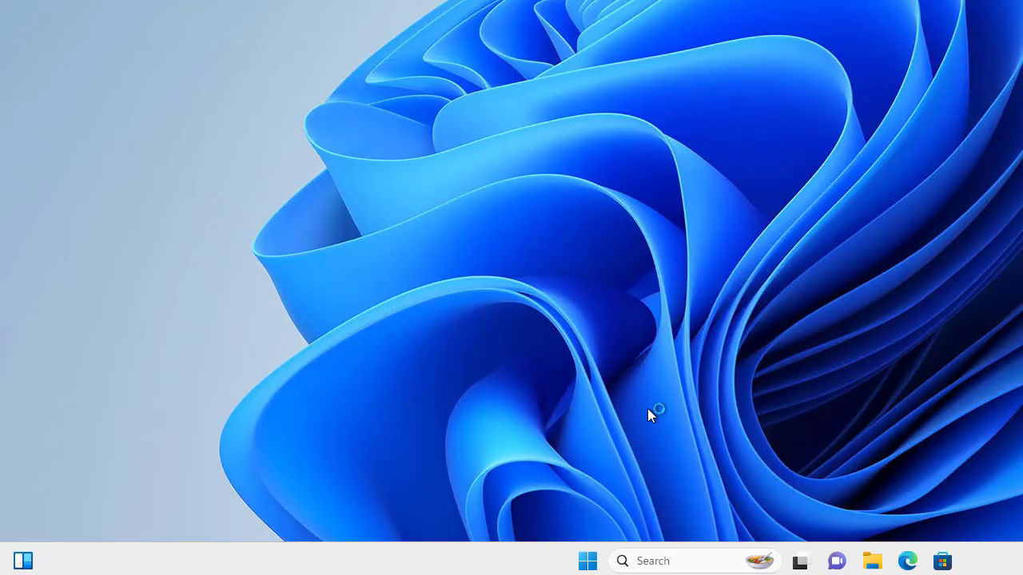
Check the signed-in account from the Start menu, then search Windows for 'contr'.
click(578, 566)
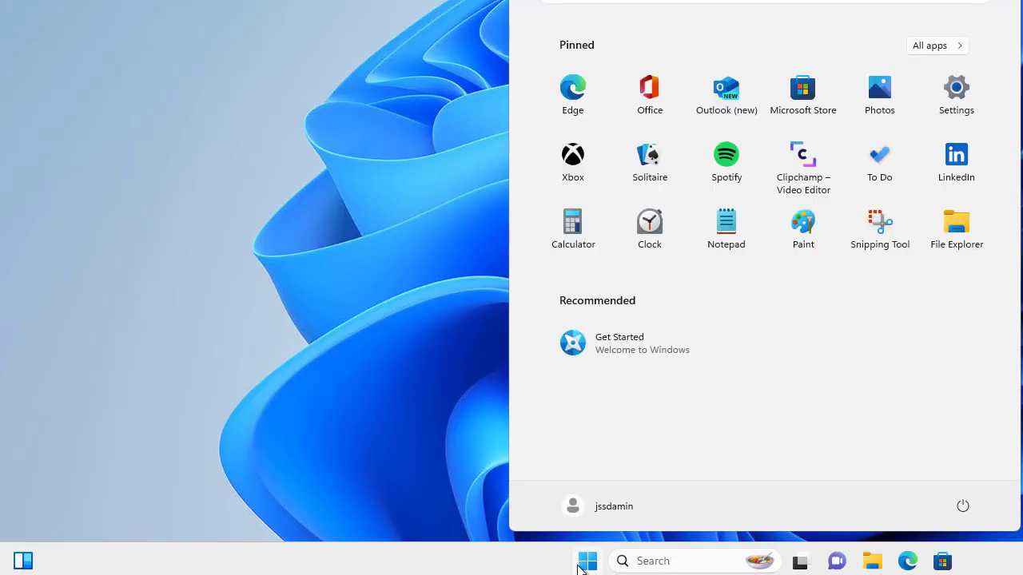
click(627, 502)
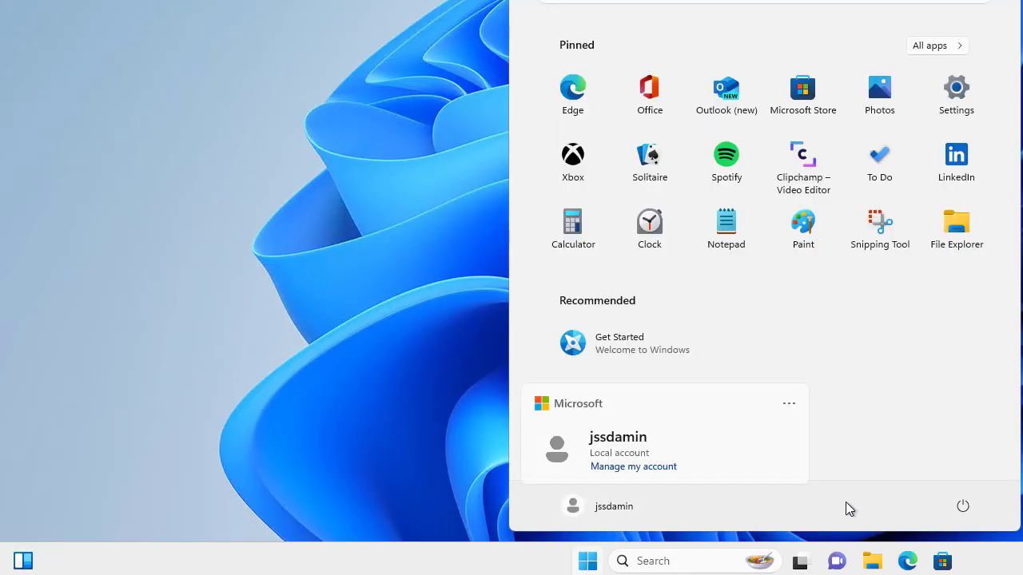
click(852, 425)
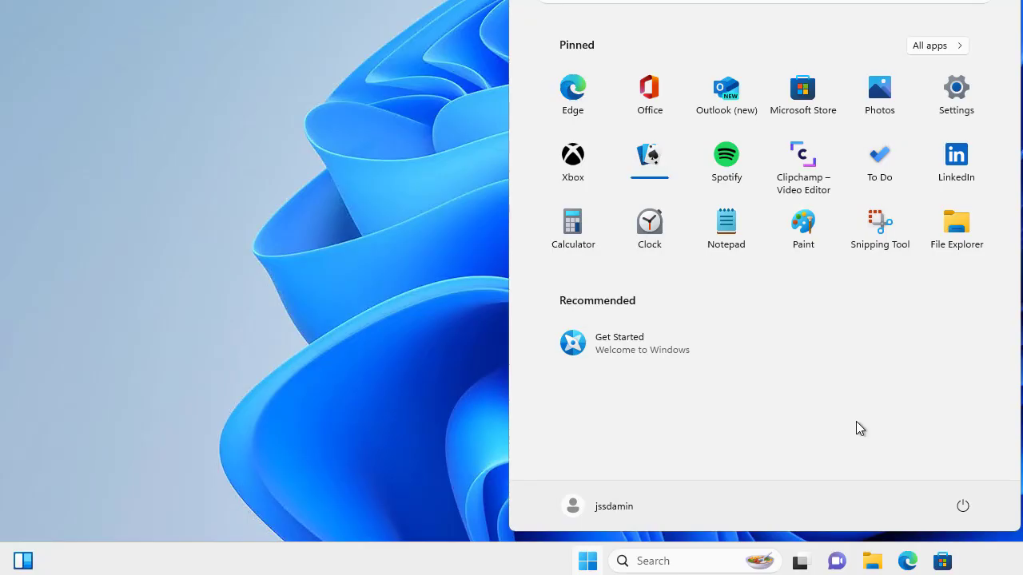
click(667, 560)
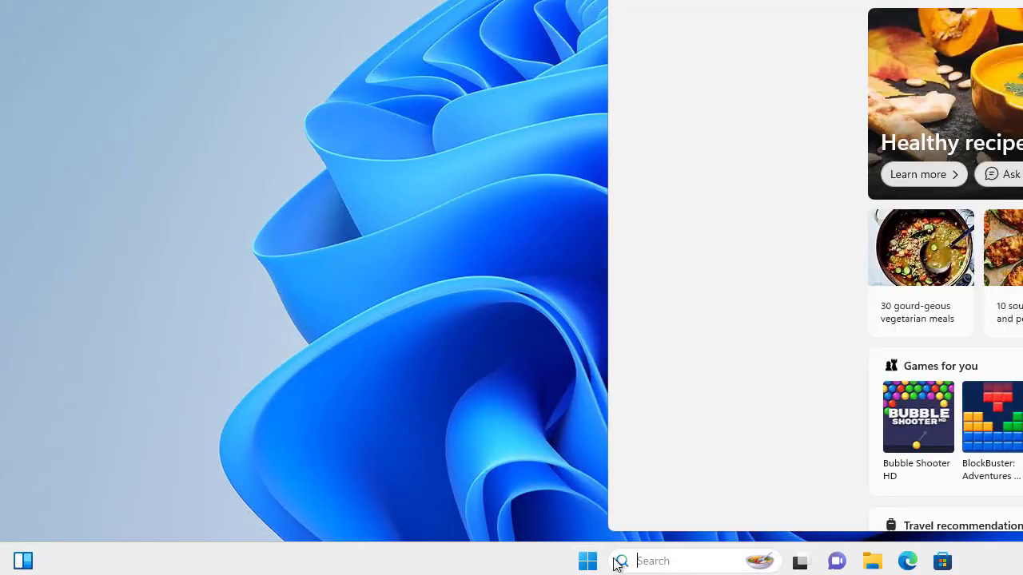
click(587, 562)
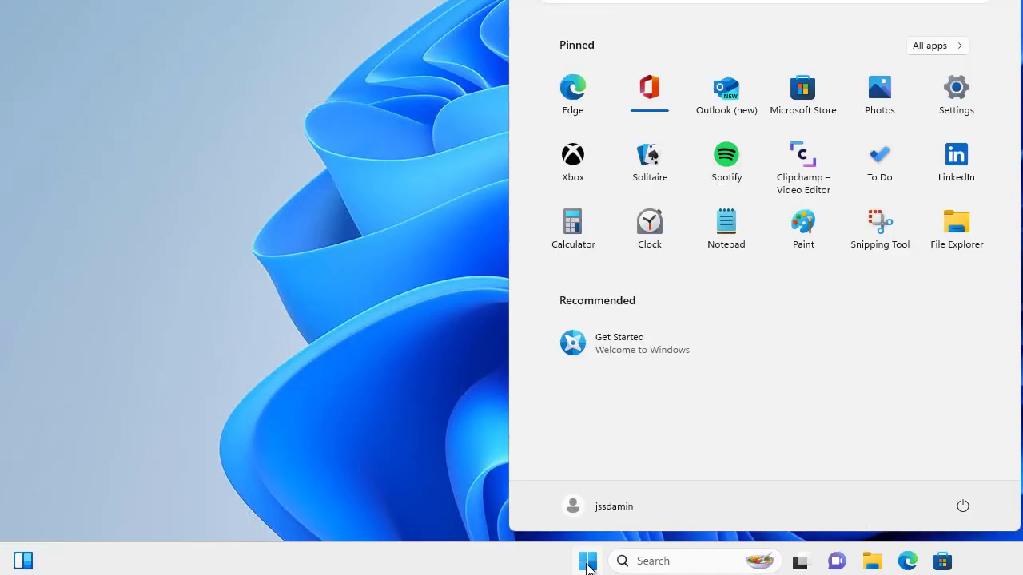
key(super+w)
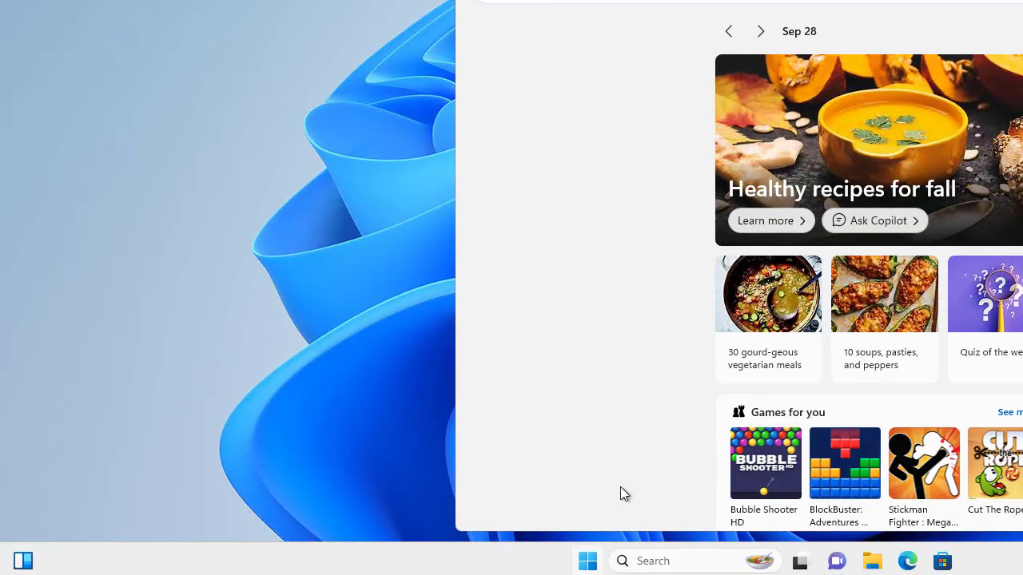
text(contr)
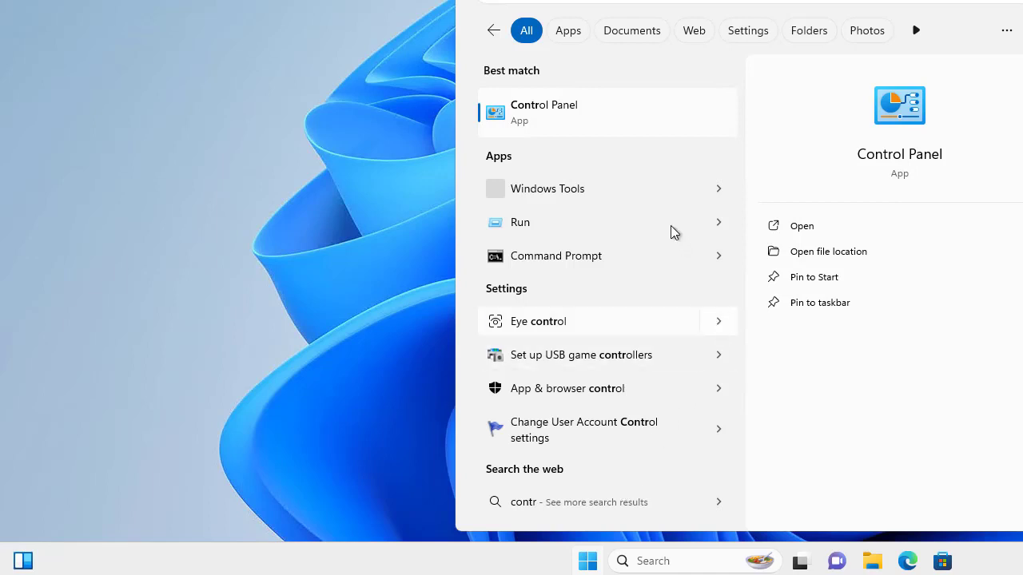
Open Control Panel and switch View by to Large icons, then to Small icons.
click(566, 122)
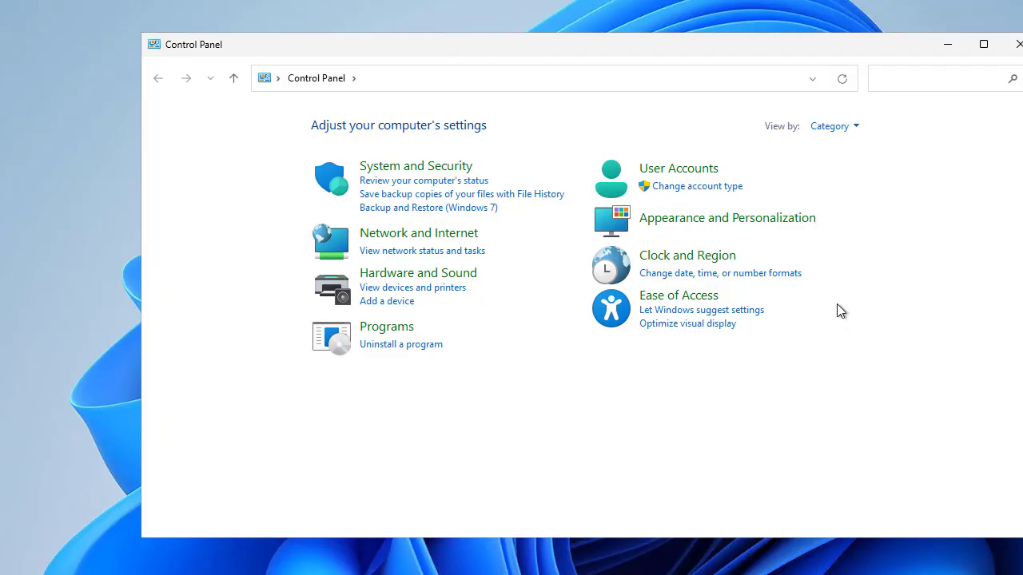
click(847, 129)
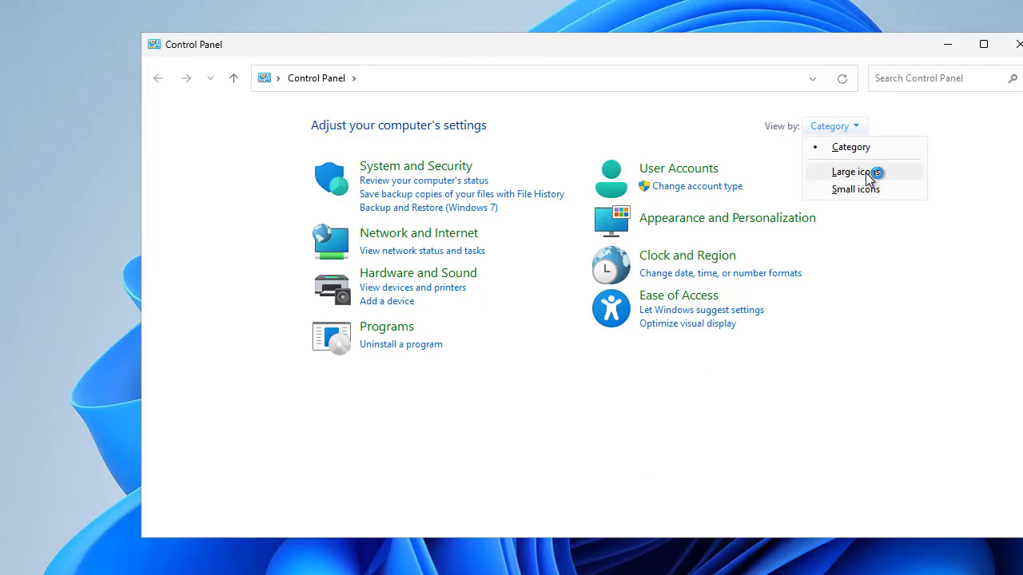
click(870, 178)
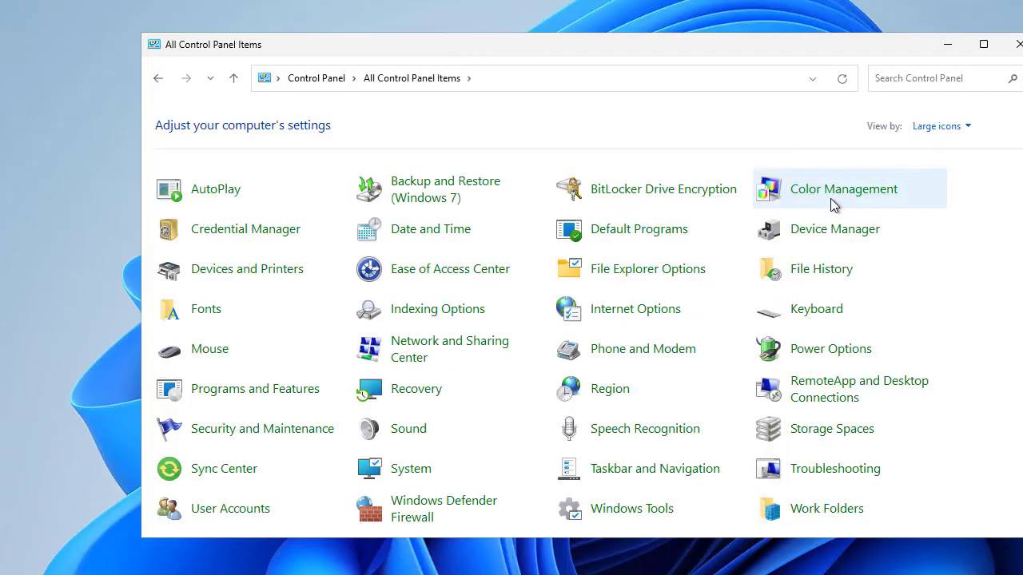
click(951, 130)
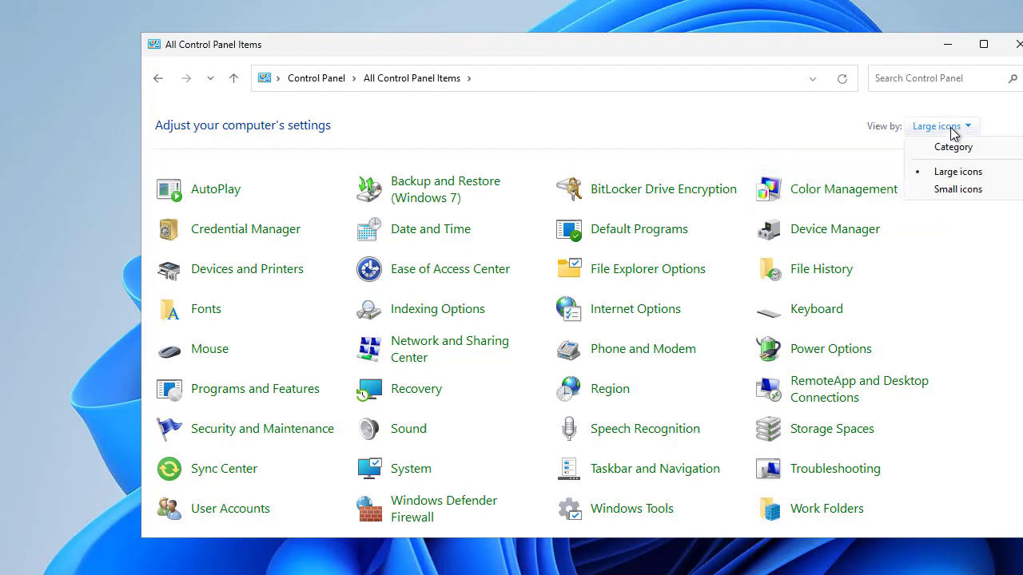
click(956, 190)
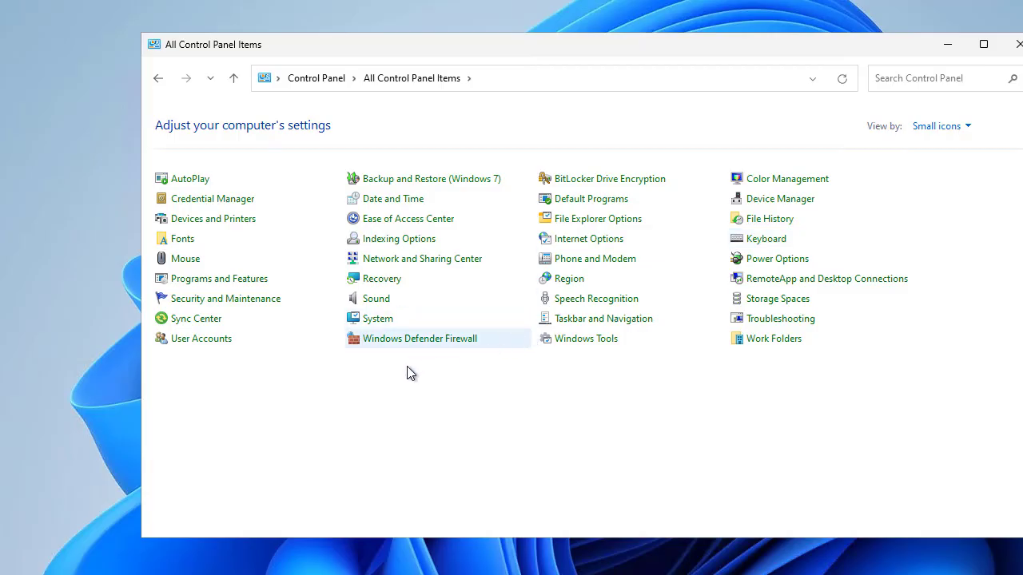
Open User Accounts and go to Manage another account, showing the single local Administrator.
click(192, 342)
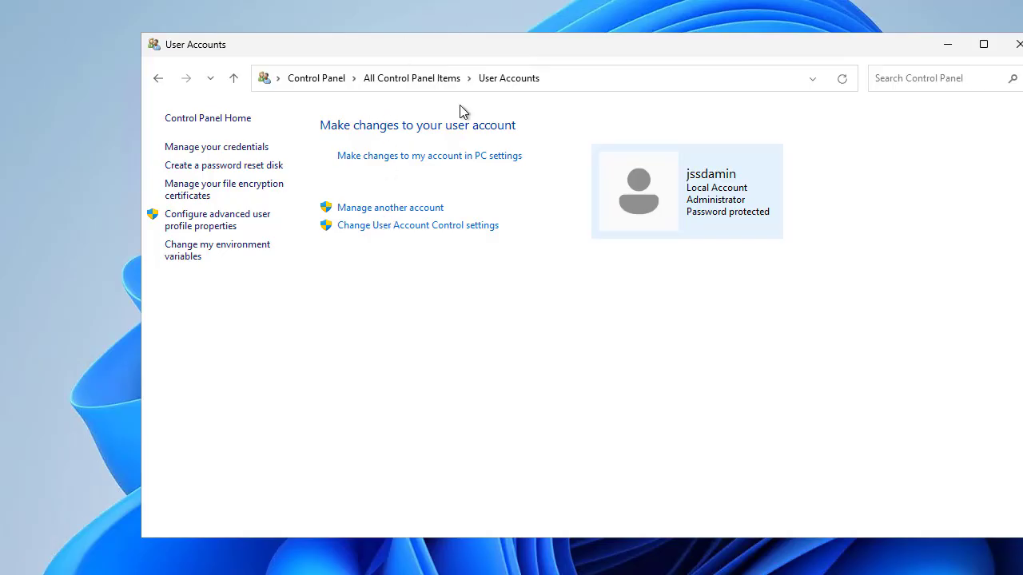
click(391, 209)
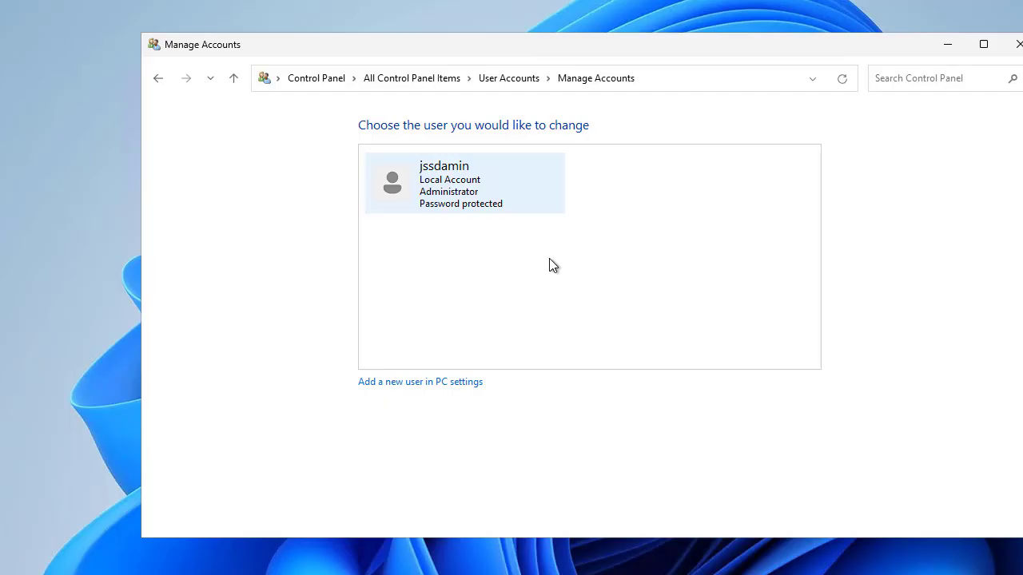
Return via the User Accounts breadcrumb to Manage another account and choose 'Add a new user in PC settings'.
click(508, 78)
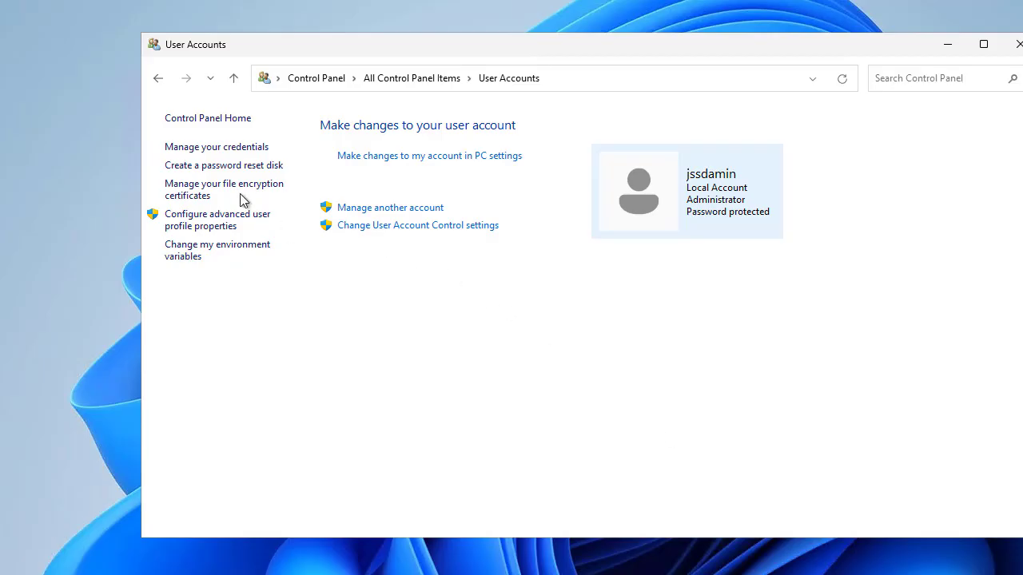
click(375, 209)
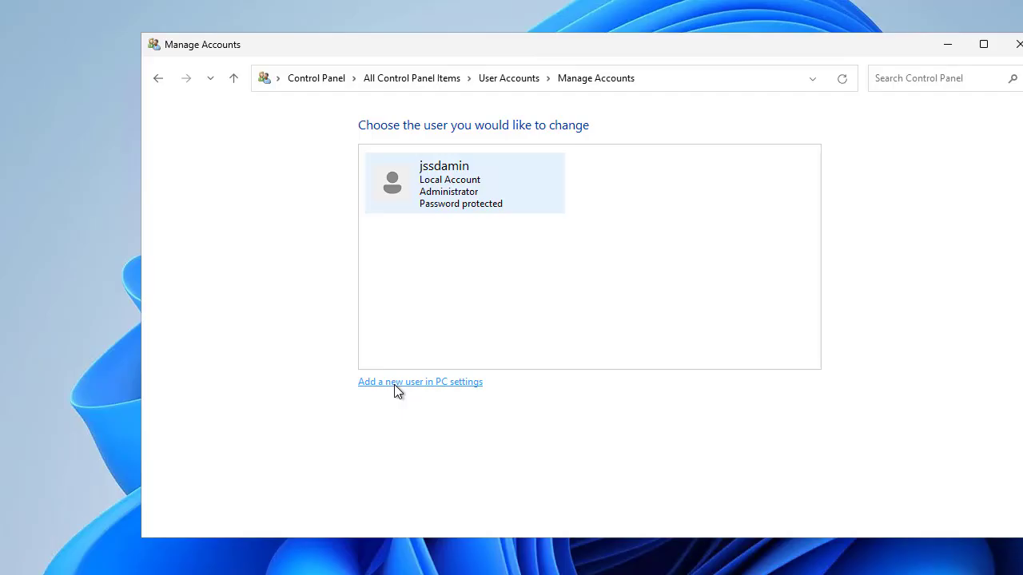
click(445, 383)
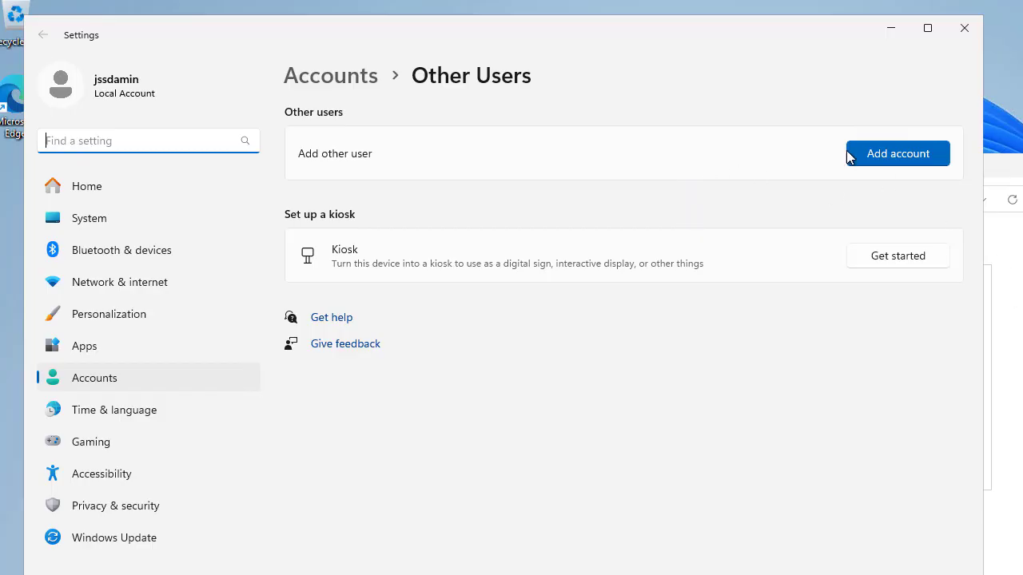
Choose Add account on the Other Users page to launch the lusrmgr console.
click(886, 164)
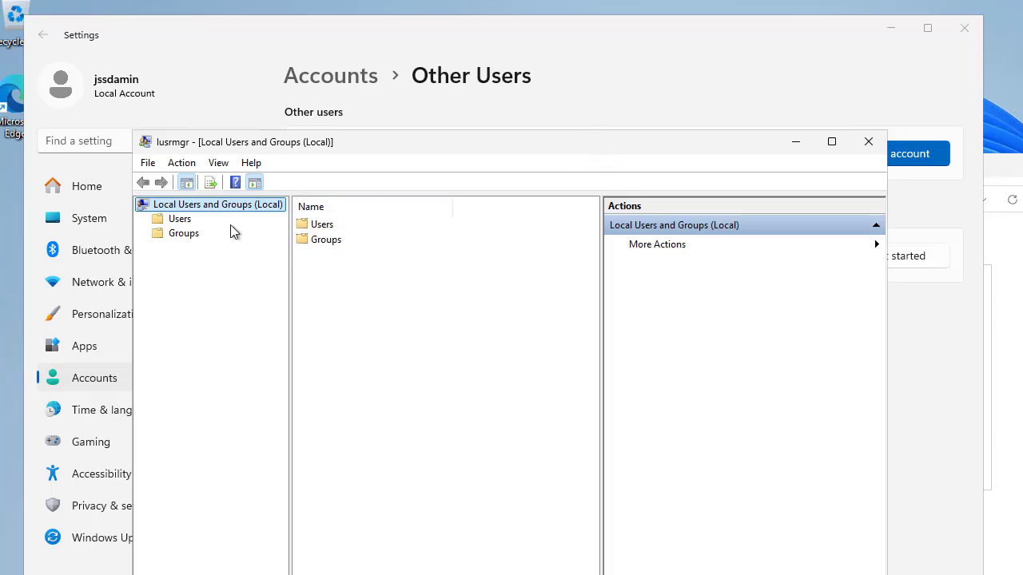
Browse the Users and Groups folders in lusrmgr, ending on the Users list.
click(177, 219)
click(183, 234)
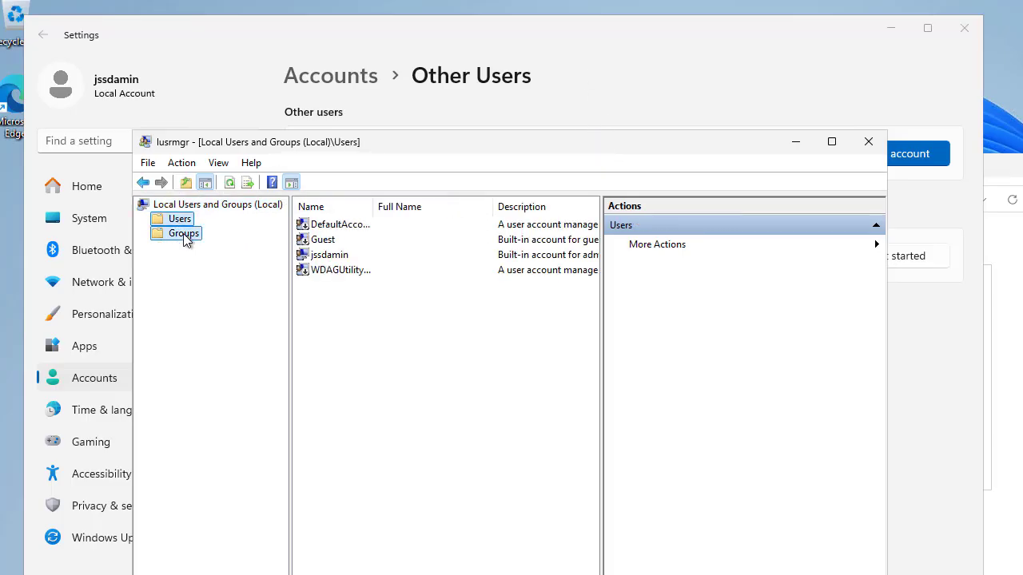
click(181, 221)
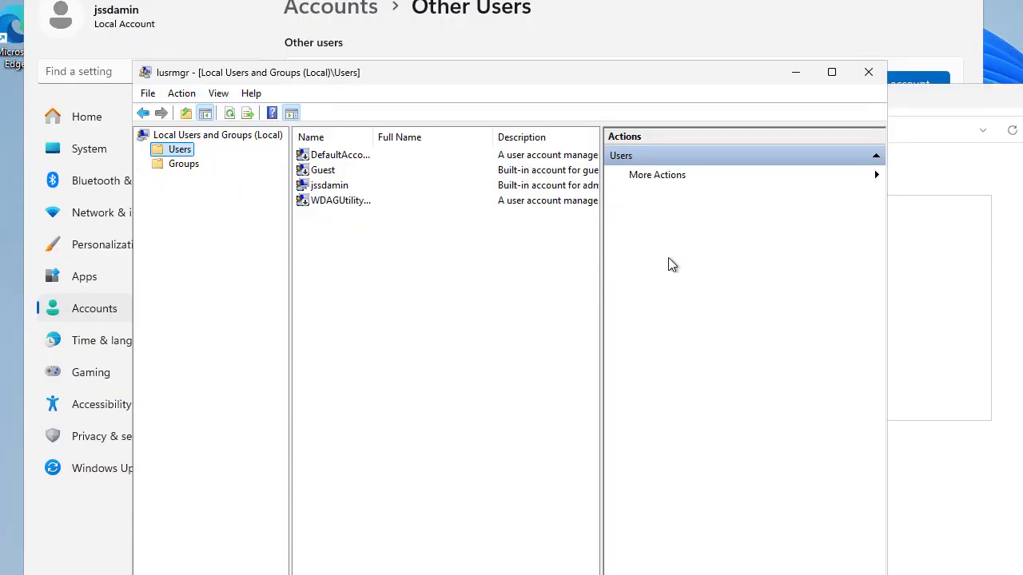
click(170, 165)
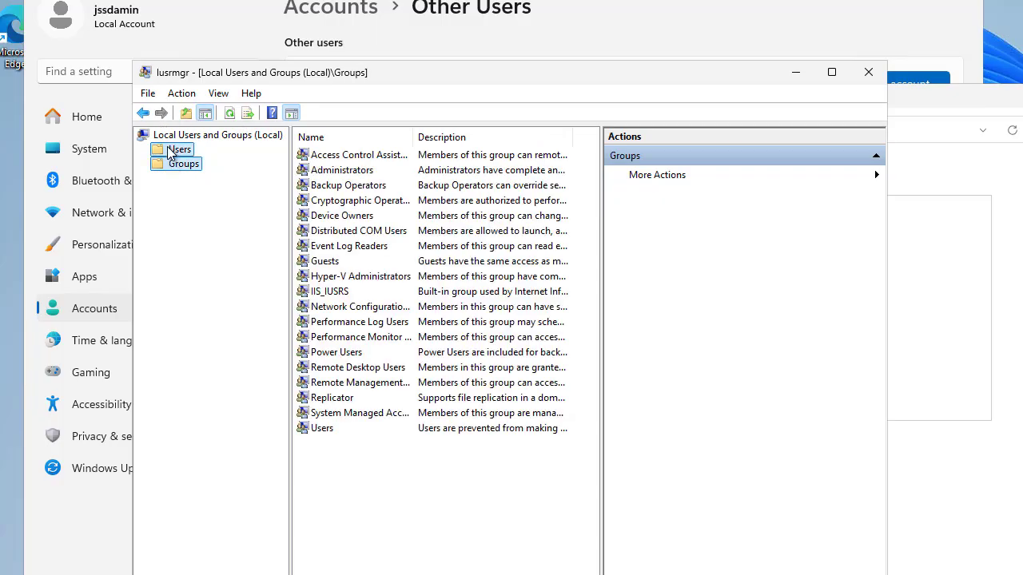
click(170, 152)
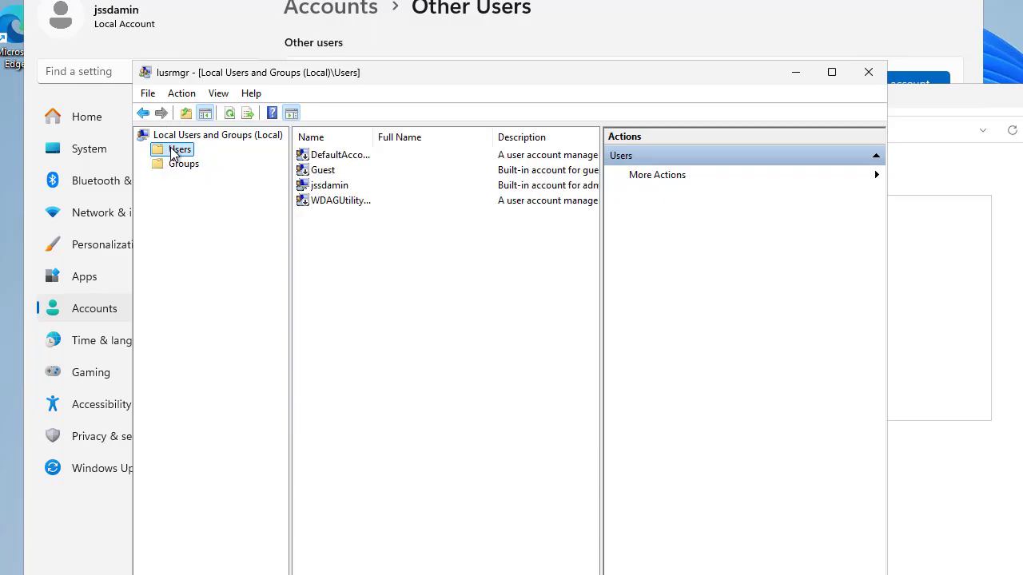
Choose New User from the Users folder's context menu, closing and reopening the form once.
right_click(174, 154)
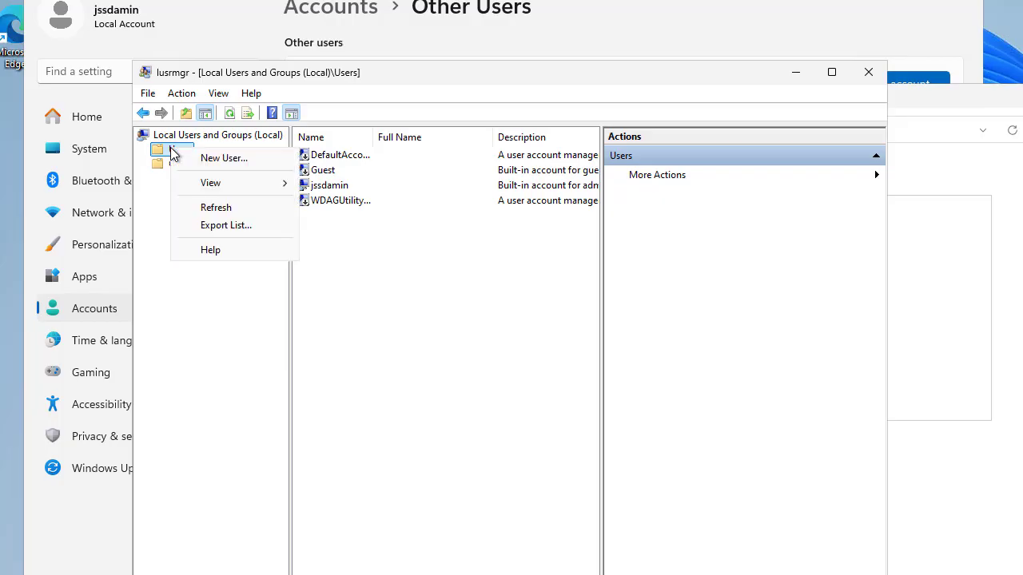
click(228, 158)
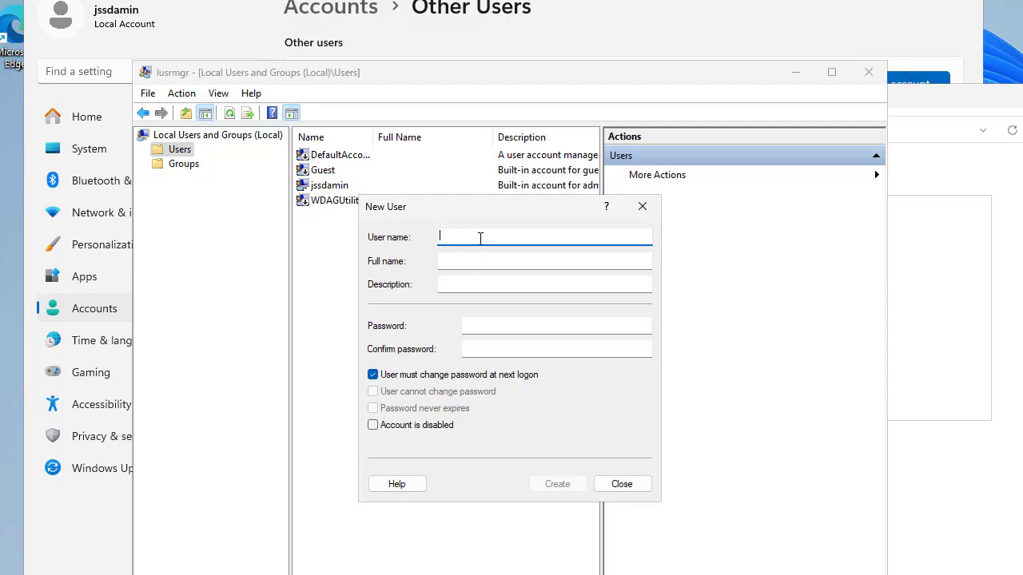
click(643, 206)
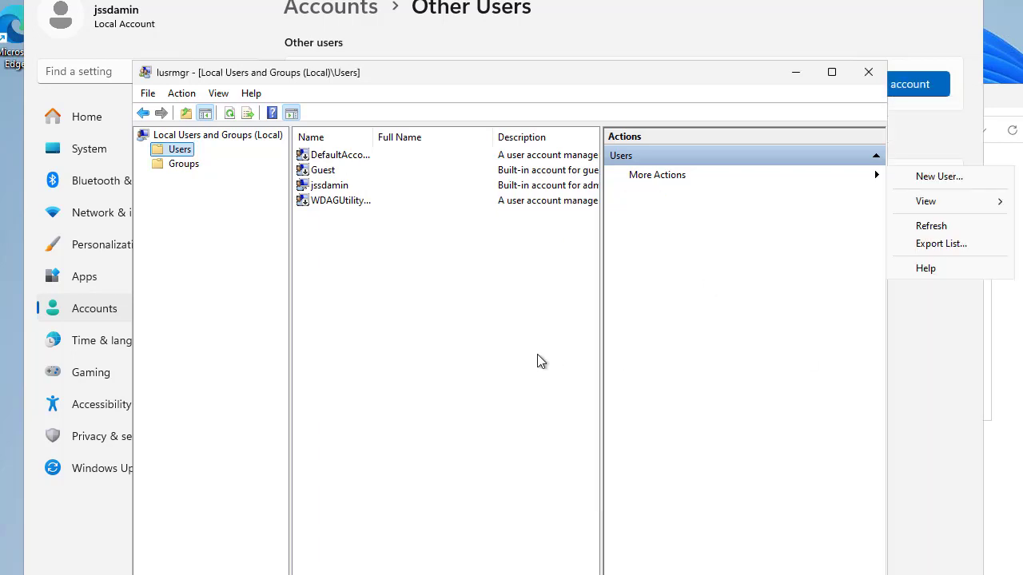
right_click(171, 158)
click(194, 170)
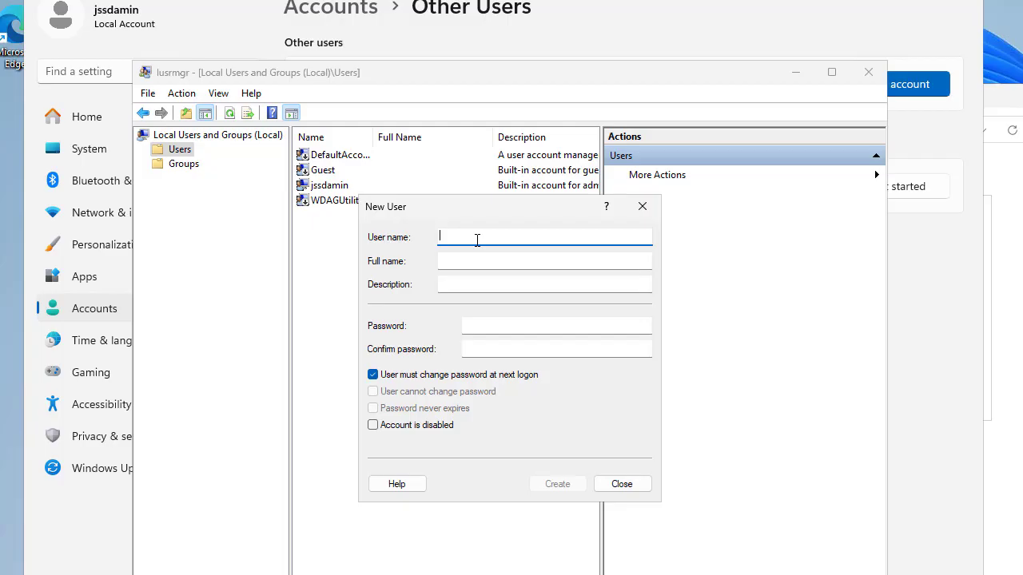
Enter user name tuser, full name test-user and the password twice; uncheck 'must change password at next logon'.
text(tuser)
key(Tab)
text(tes)
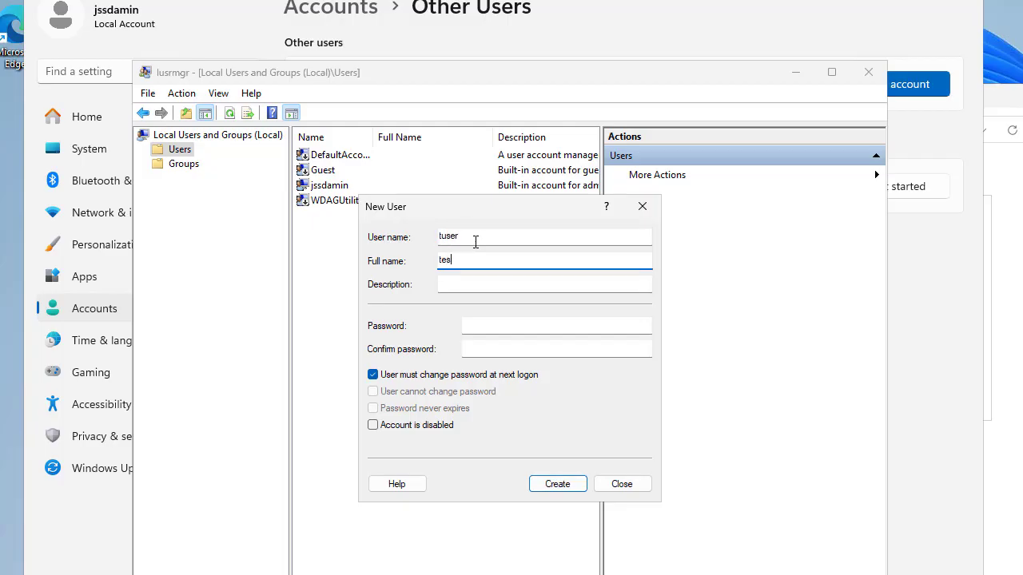
text(t-user)
key(Tab)
key(Tab)
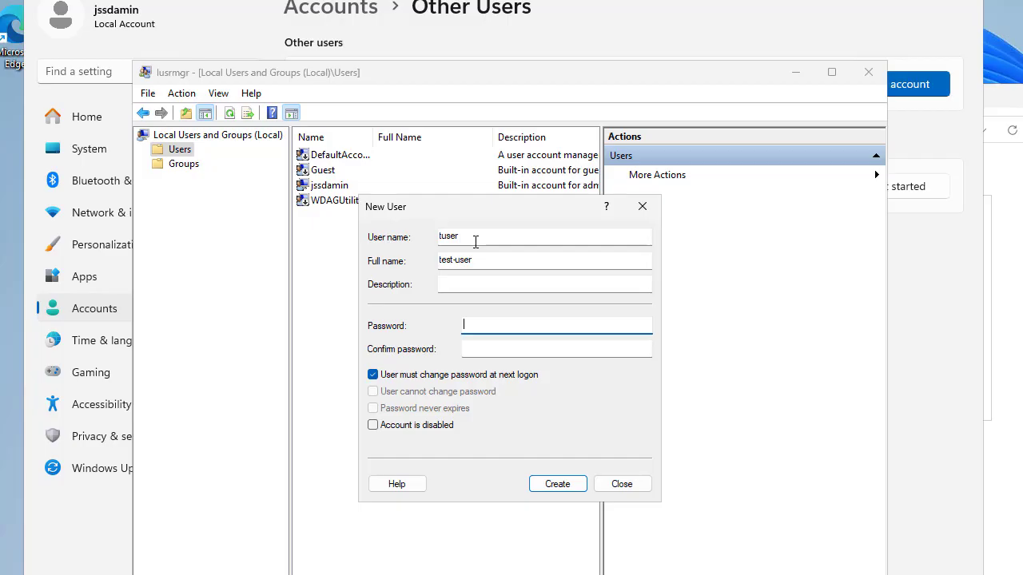
text(********)
key(Tab)
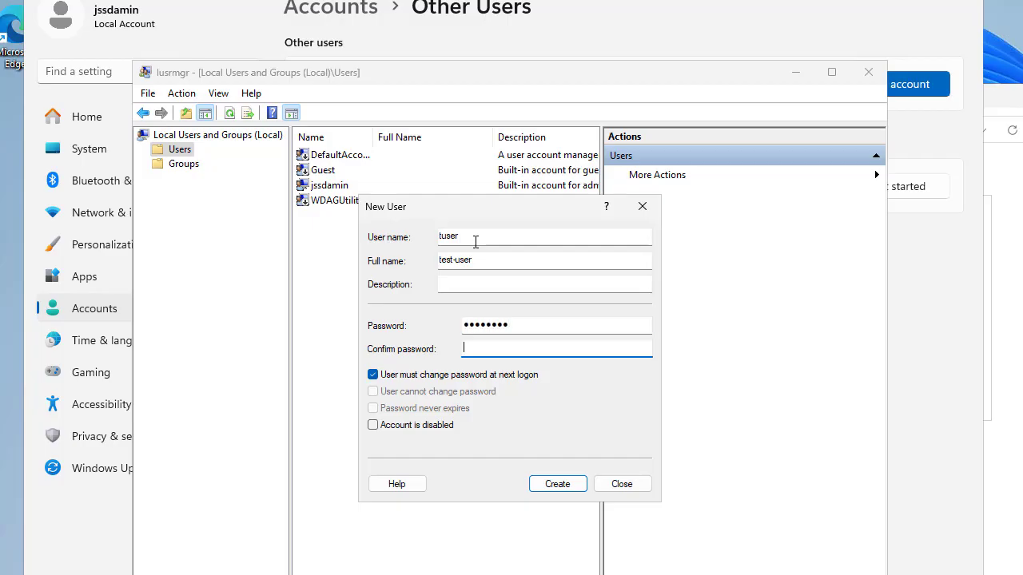
text(********)
click(374, 381)
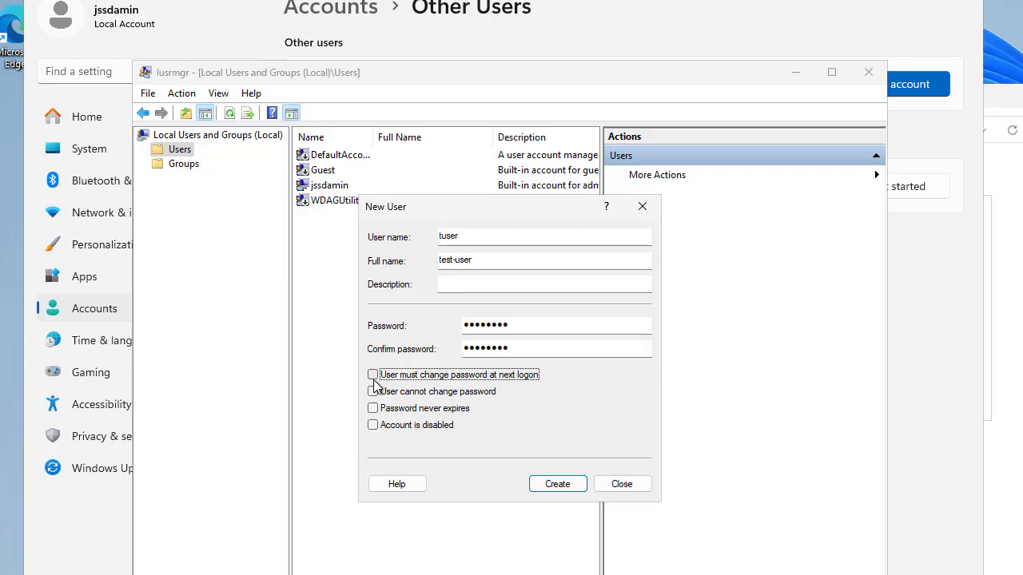
Leave only 'User must change password at next logon' checked, then create tuser and close the form.
click(373, 376)
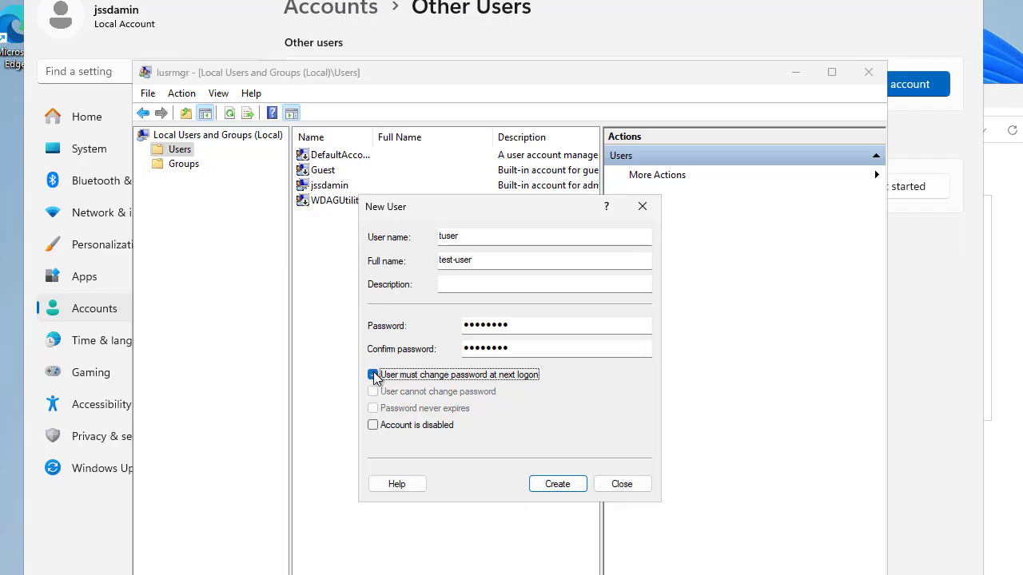
click(373, 375)
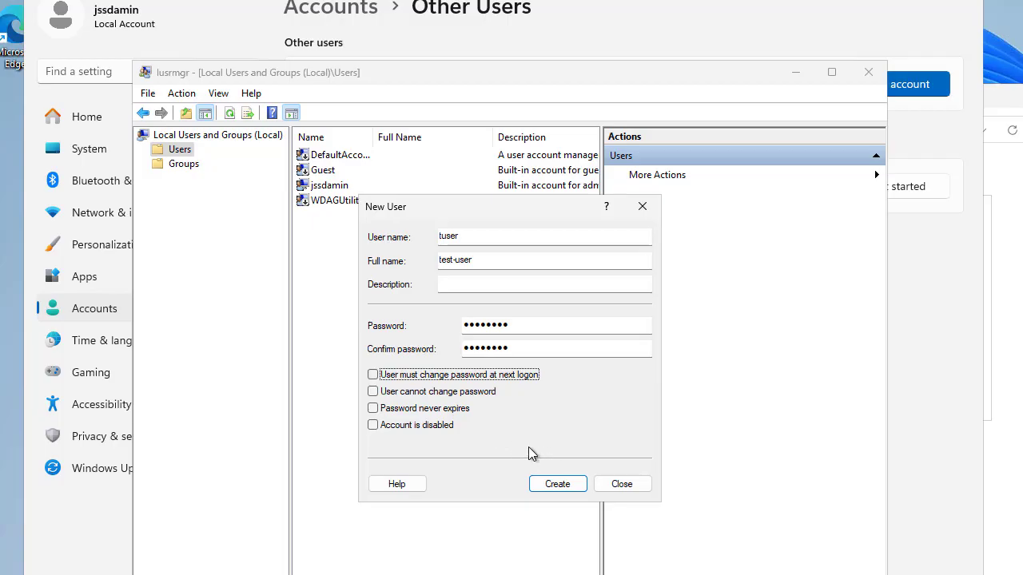
click(372, 411)
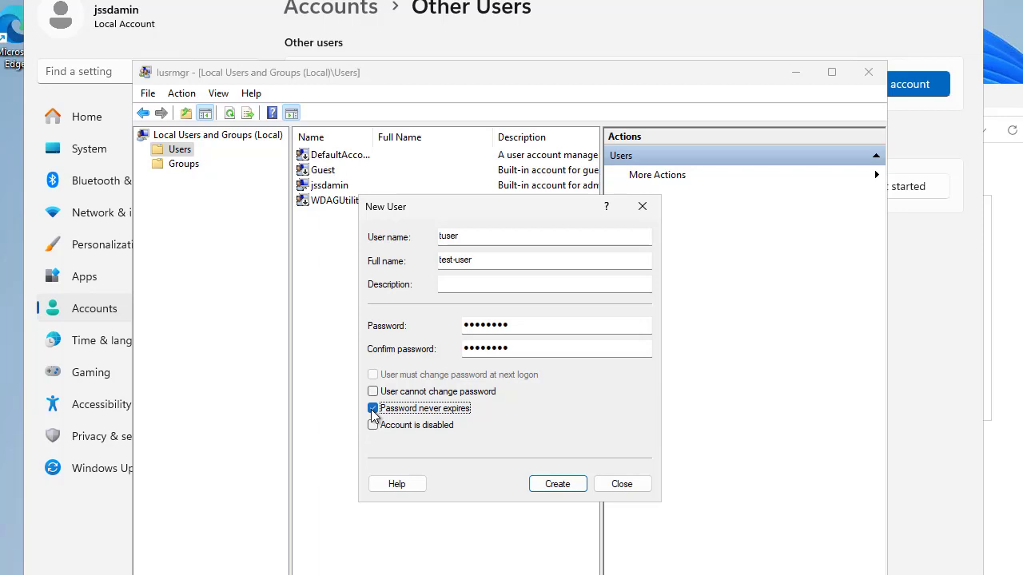
click(373, 392)
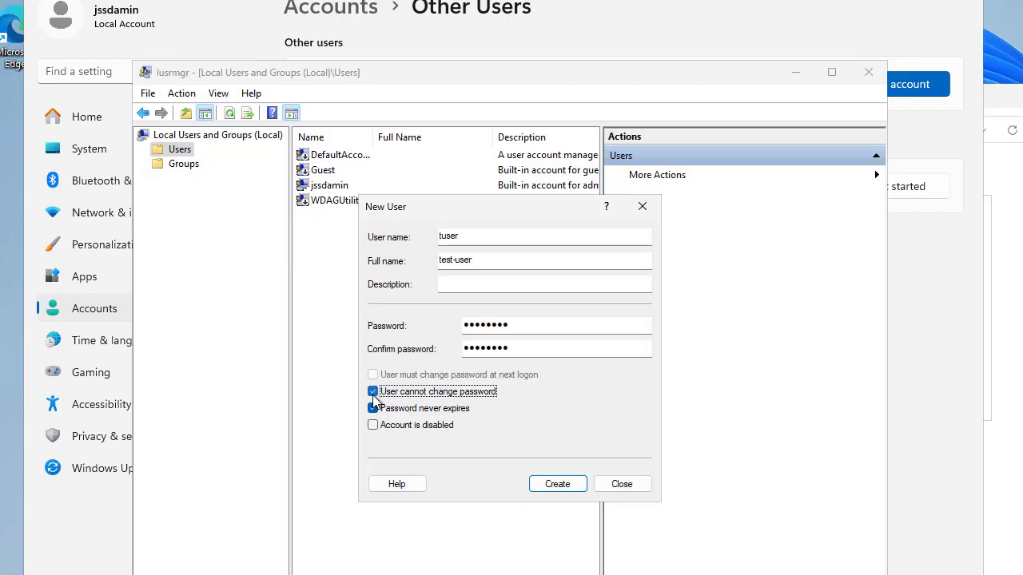
click(373, 391)
click(373, 408)
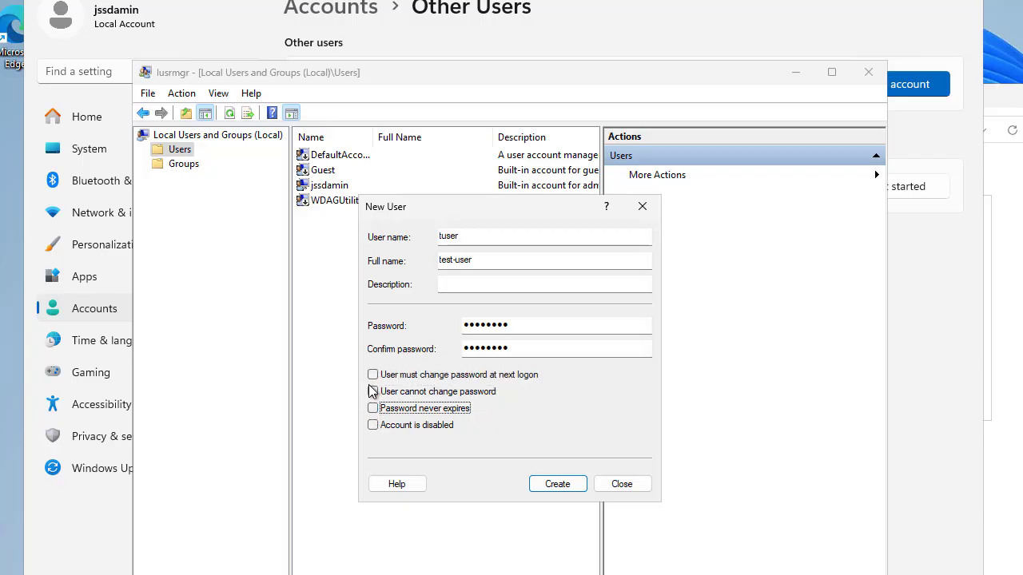
click(374, 375)
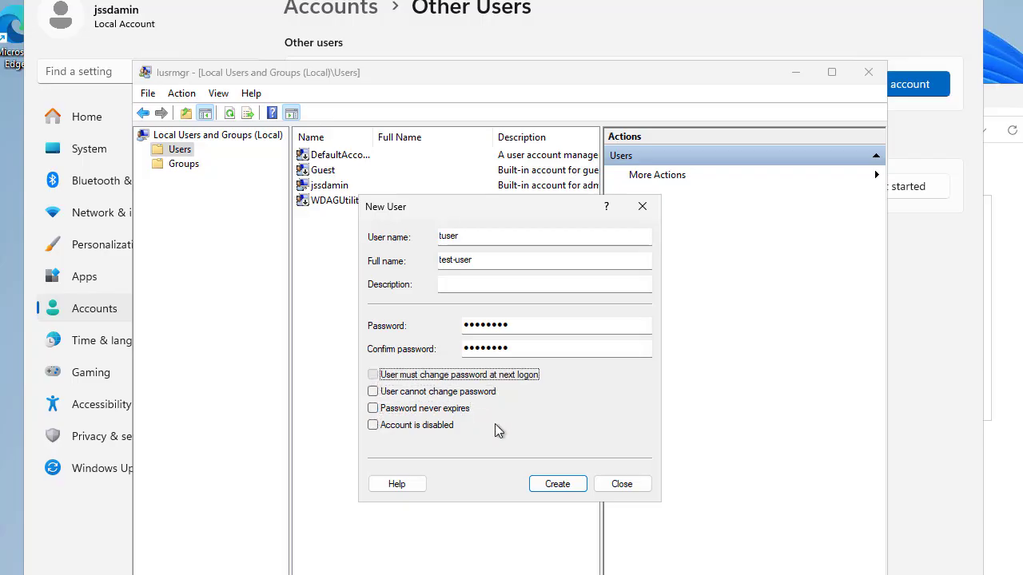
click(554, 484)
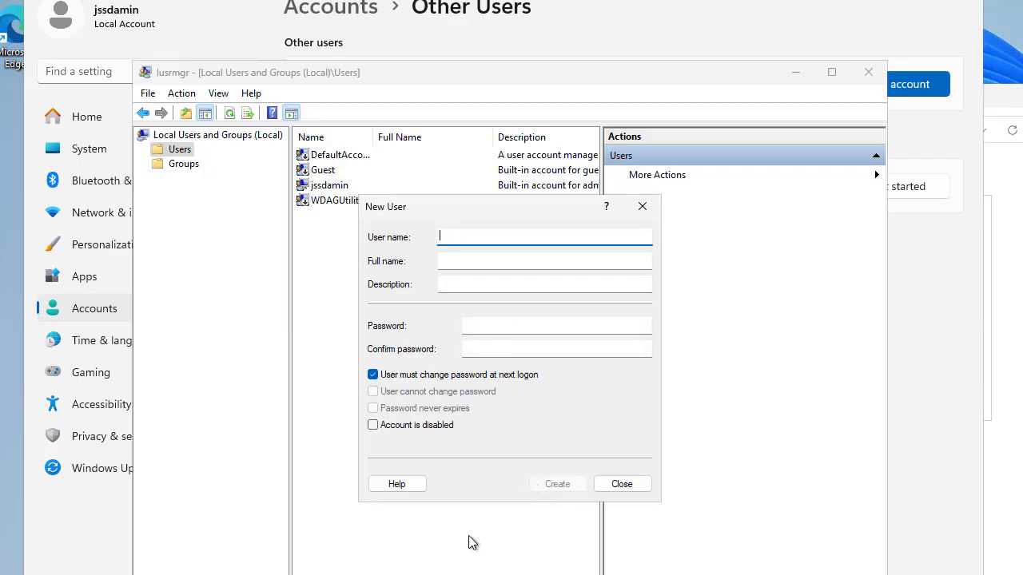
click(623, 484)
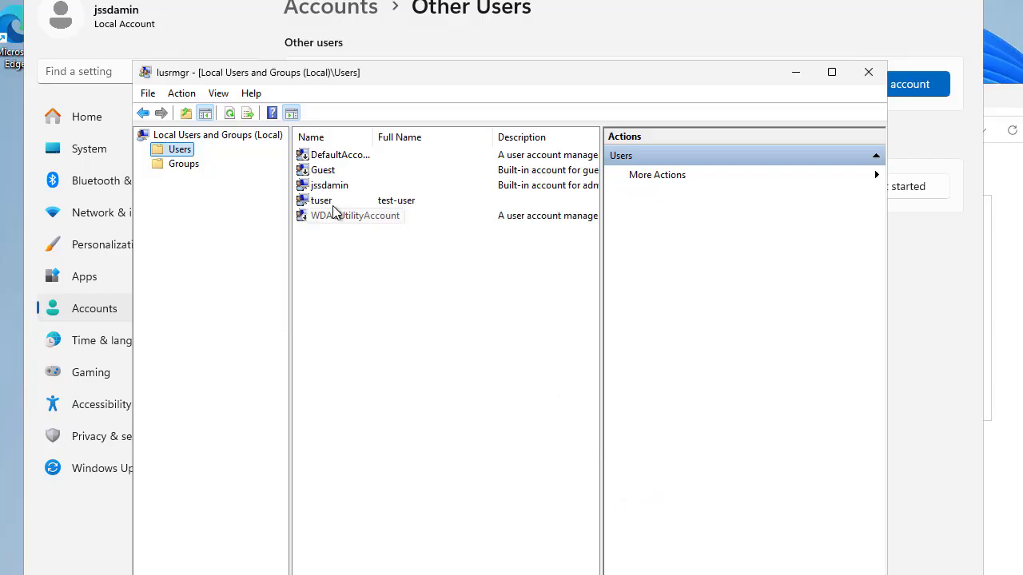
Select tuser in the Users list, bring Settings forward, and close the lusrmgr window.
click(330, 201)
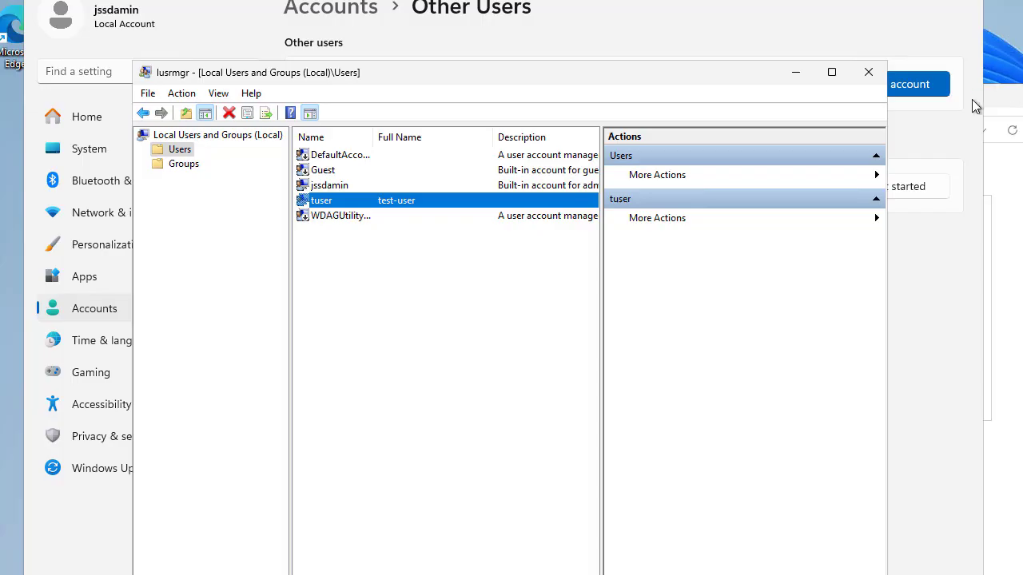
click(948, 286)
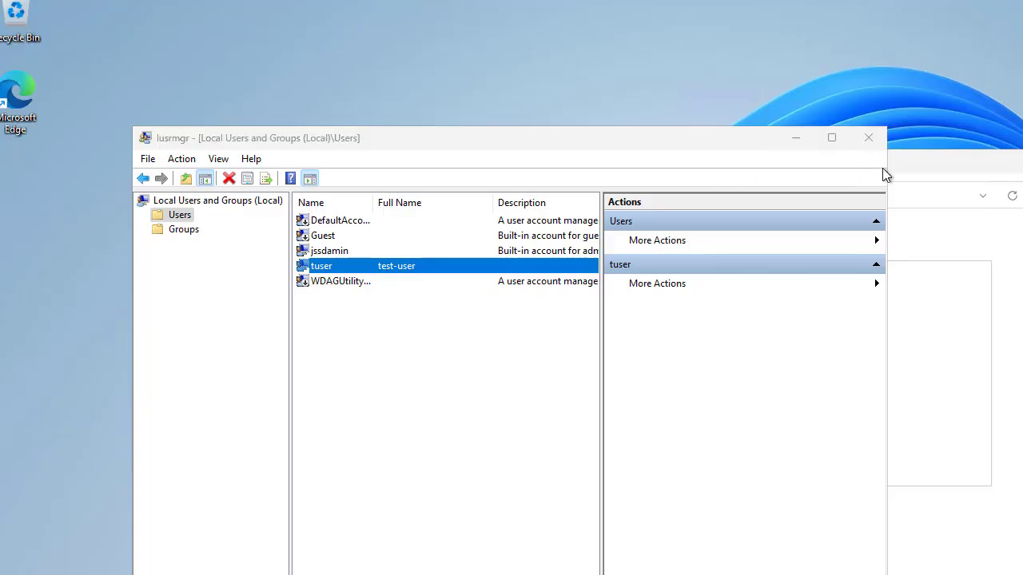
click(868, 138)
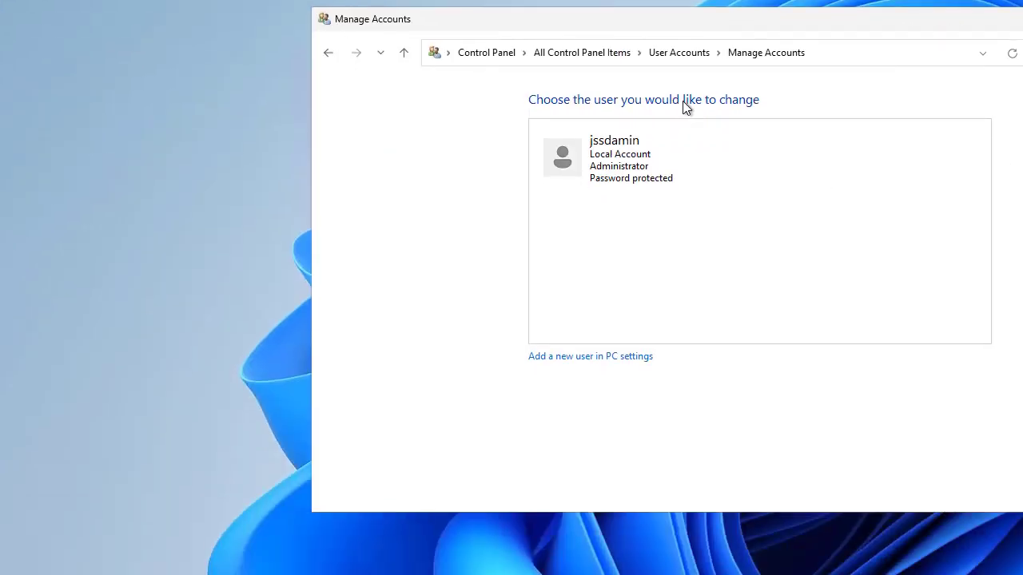
Refresh the Manage Accounts list and open the Change an Account page for test-user.
click(703, 52)
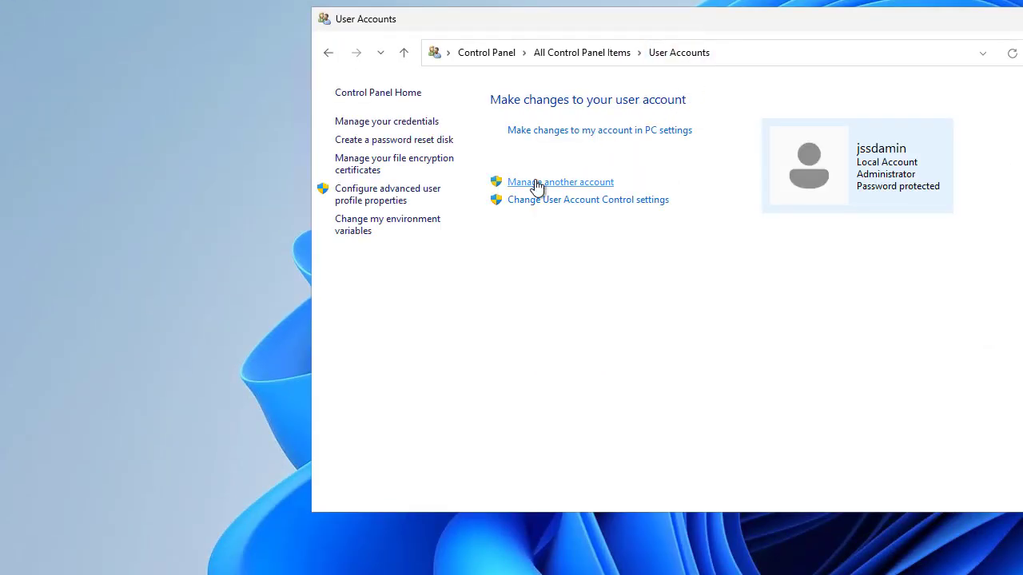
click(537, 183)
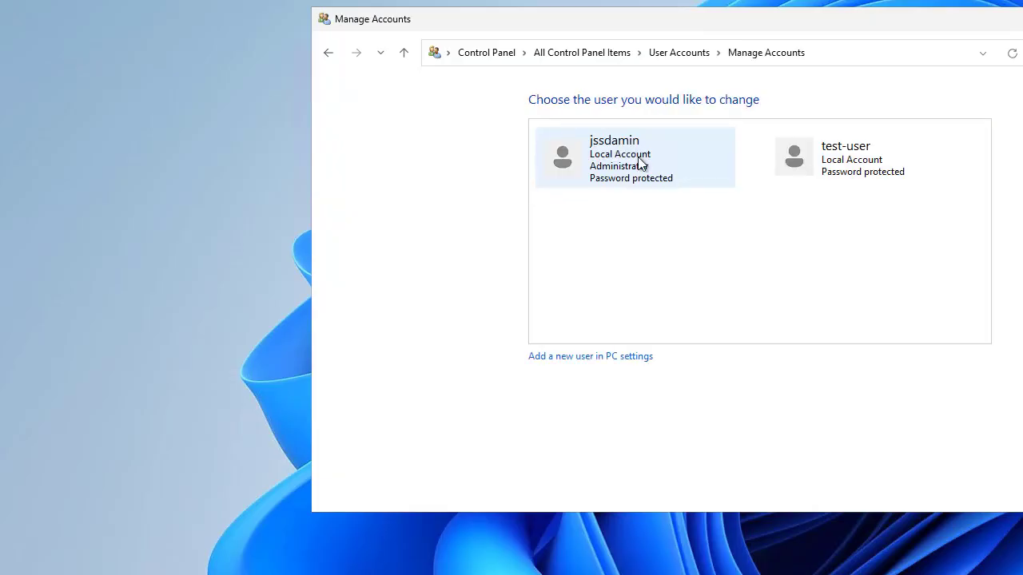
click(692, 58)
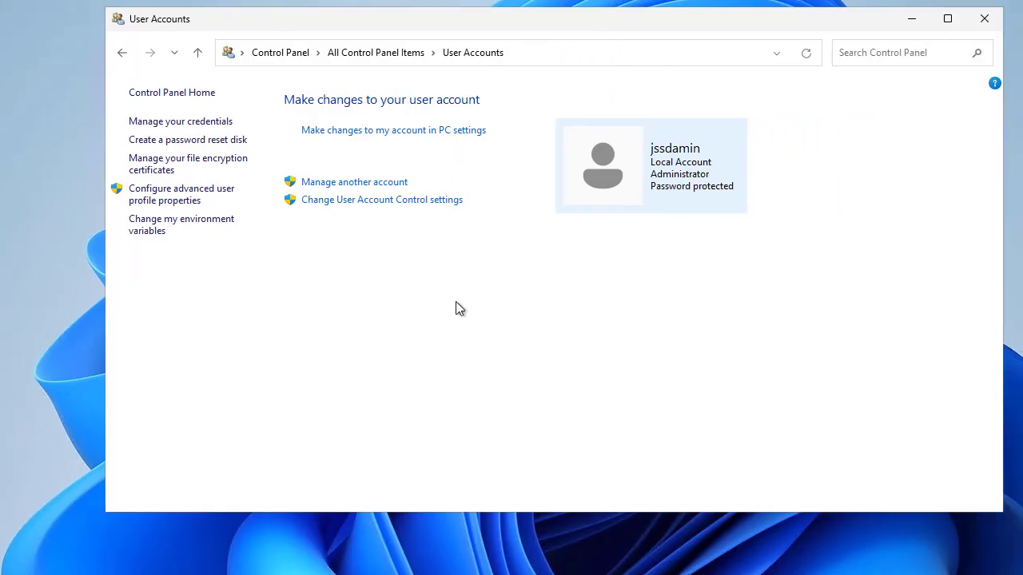
click(368, 184)
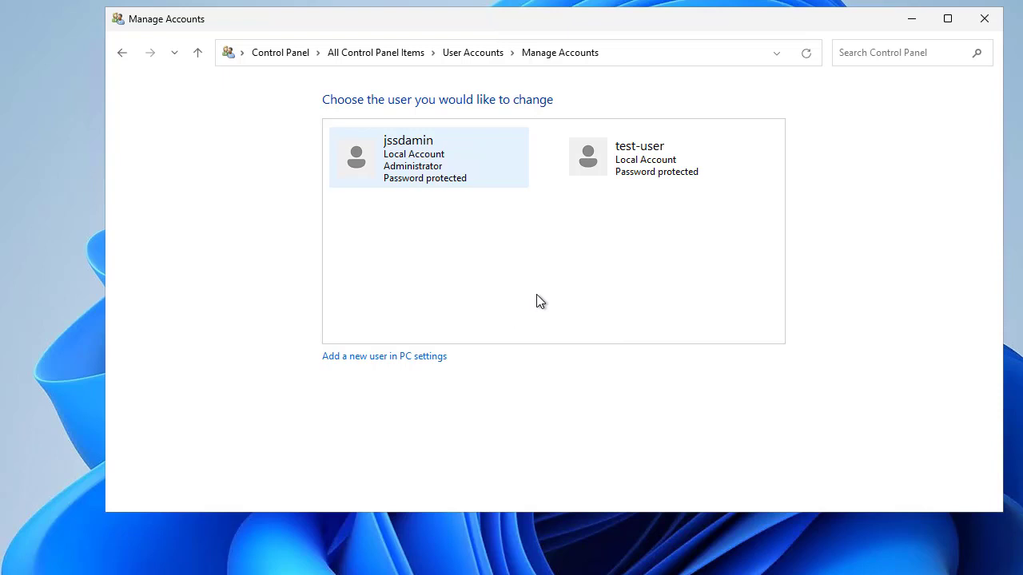
click(655, 171)
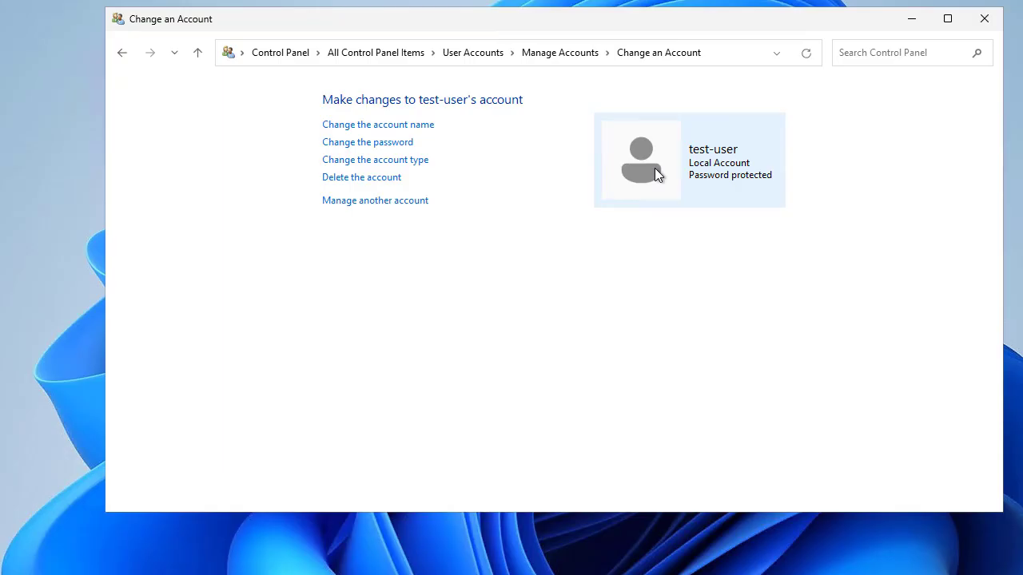
Set test-user's account type to Administrator.
click(375, 165)
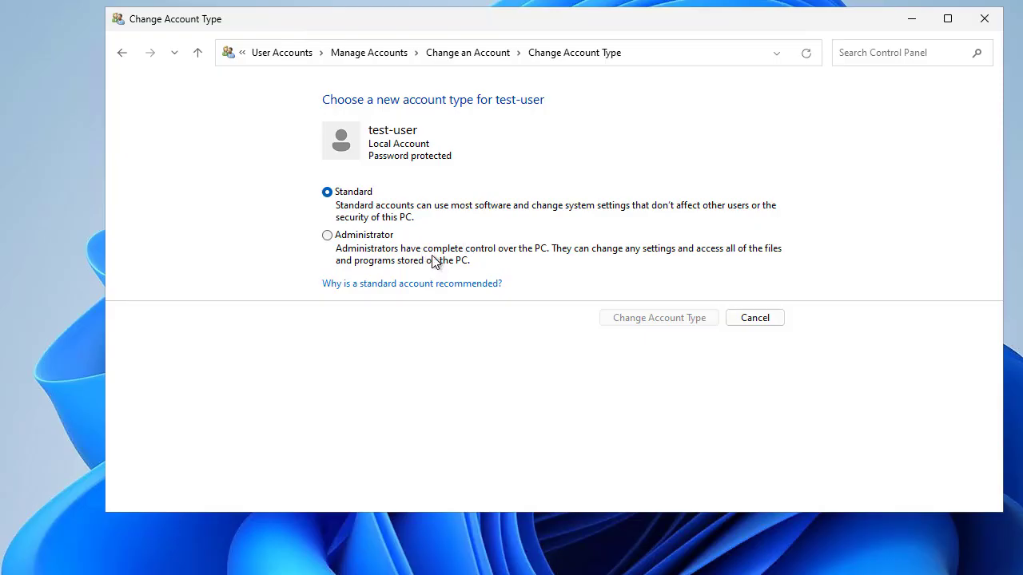
click(374, 246)
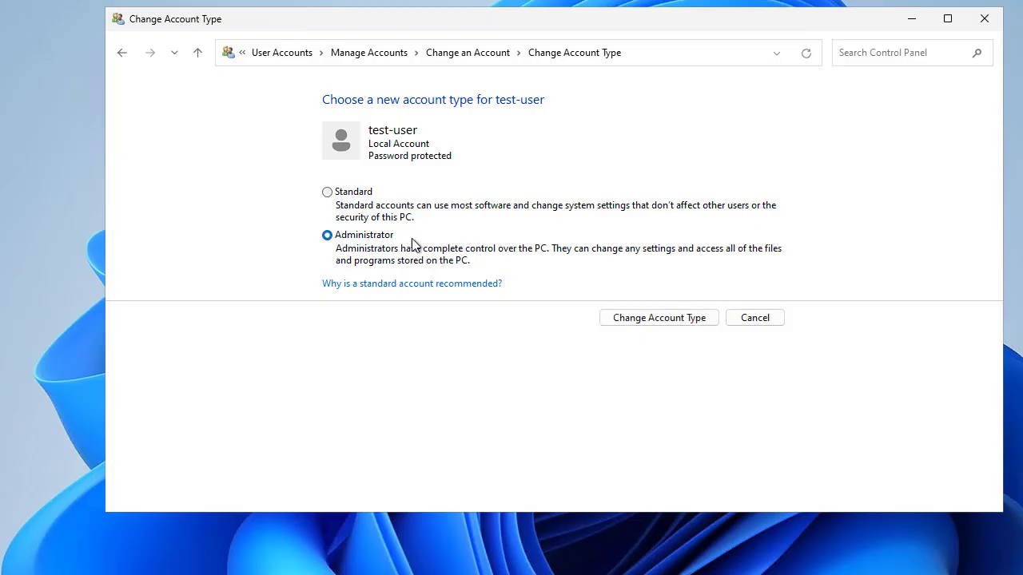
click(659, 318)
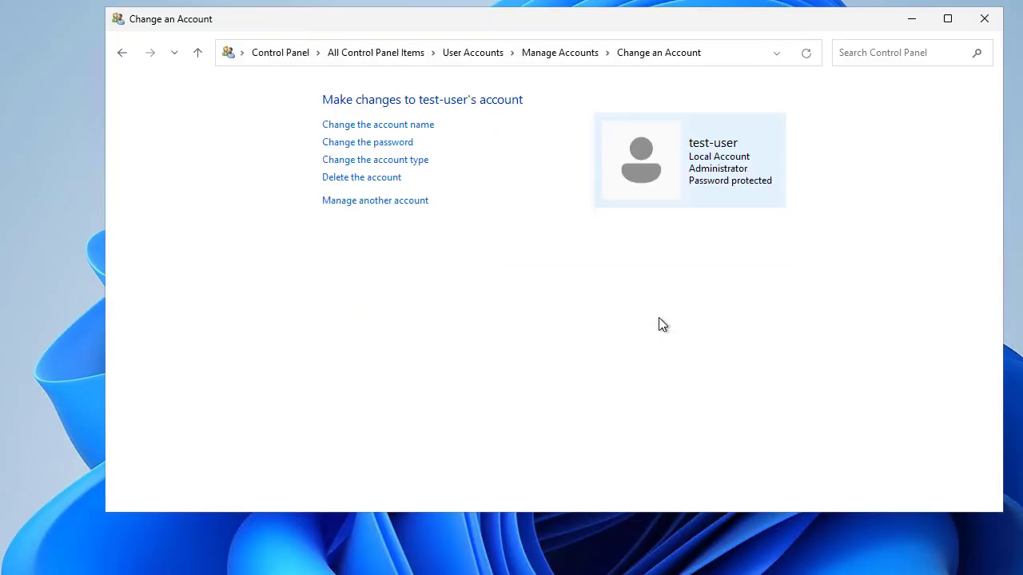
Recheck that test-user is Administrator, cancel without changes, and return to Manage Accounts.
click(394, 164)
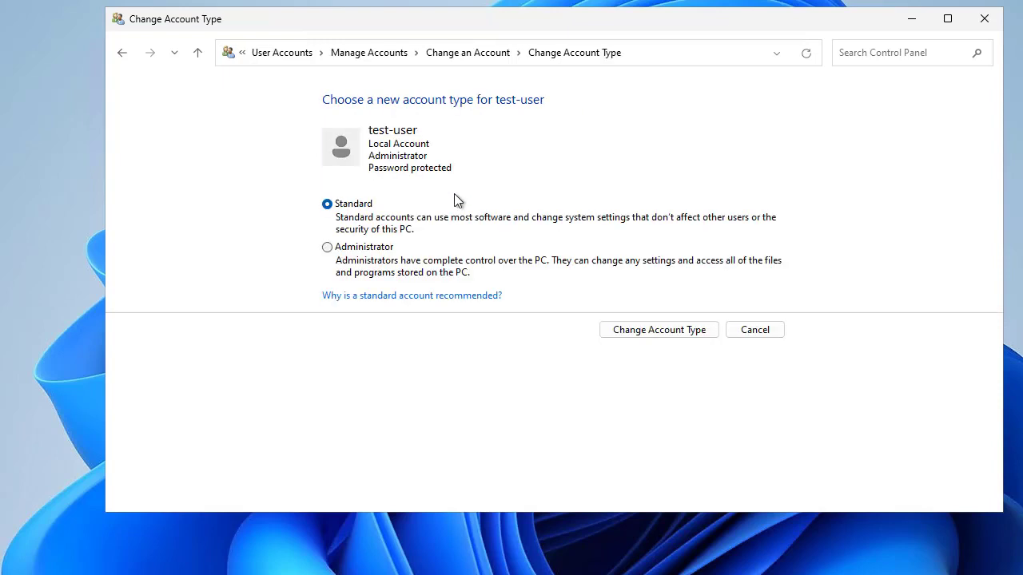
click(328, 248)
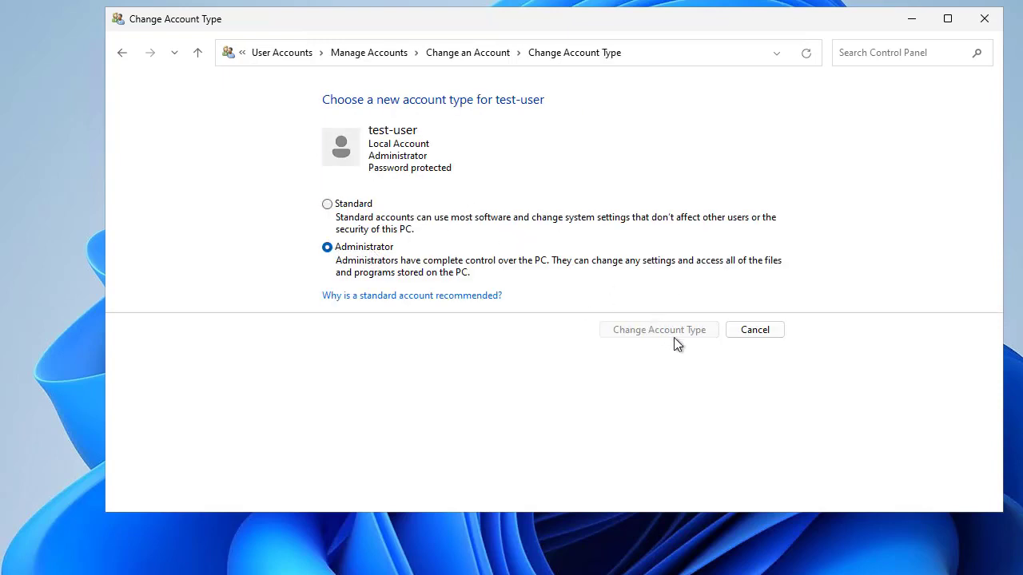
click(754, 330)
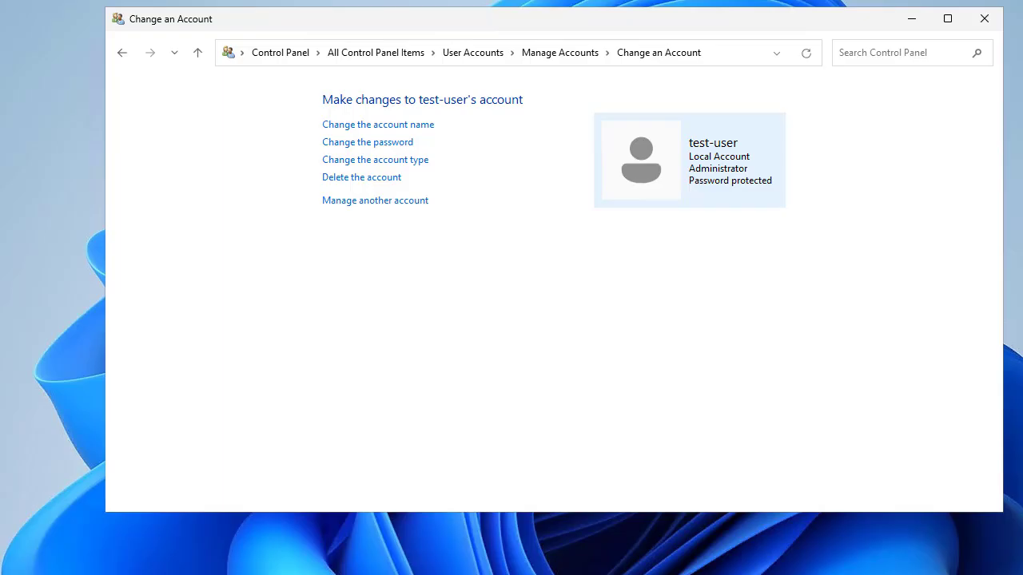
click(589, 56)
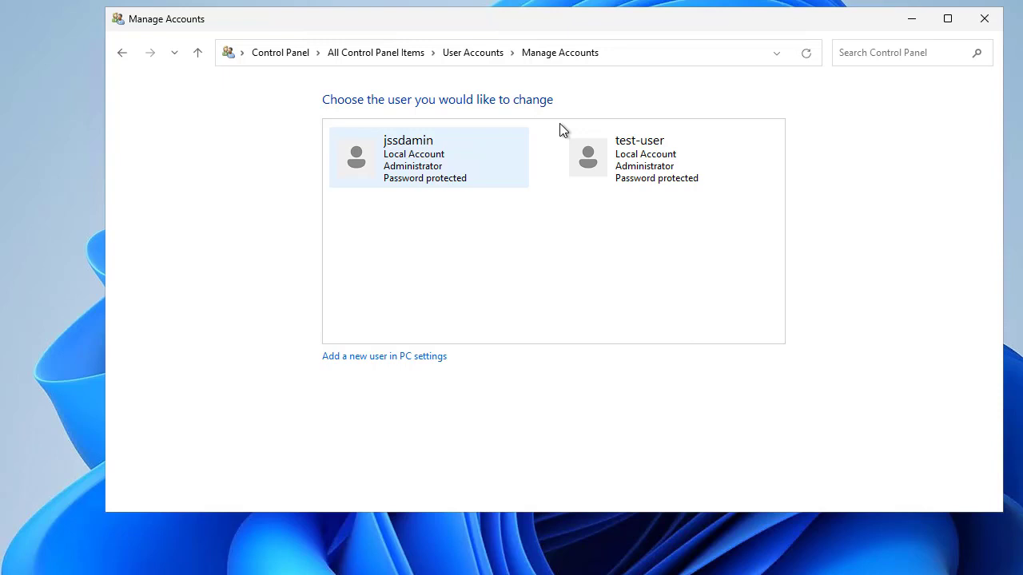
Close Control Panel, Local Users and Groups, and Settings so only the desktop remains.
click(983, 29)
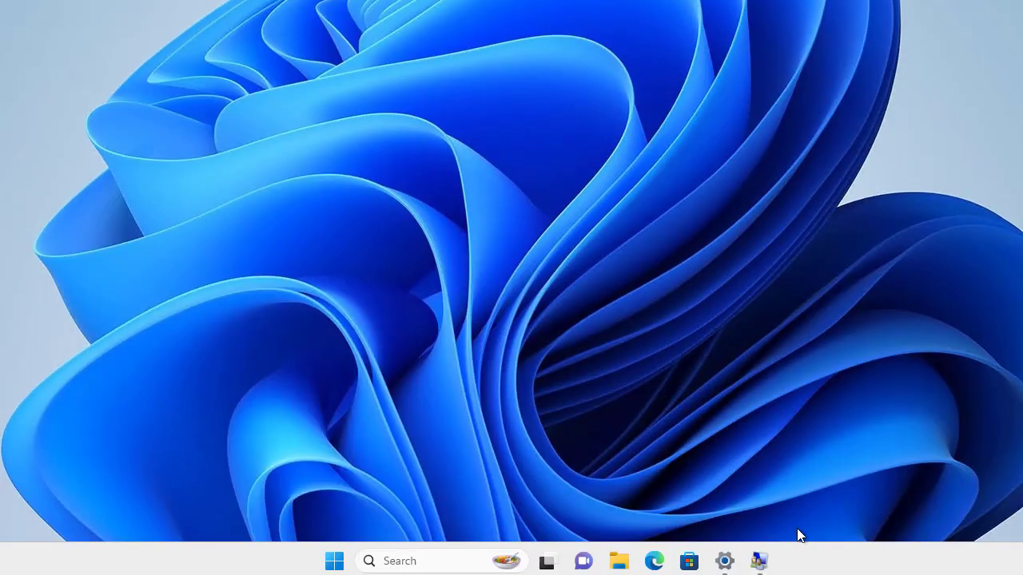
click(759, 561)
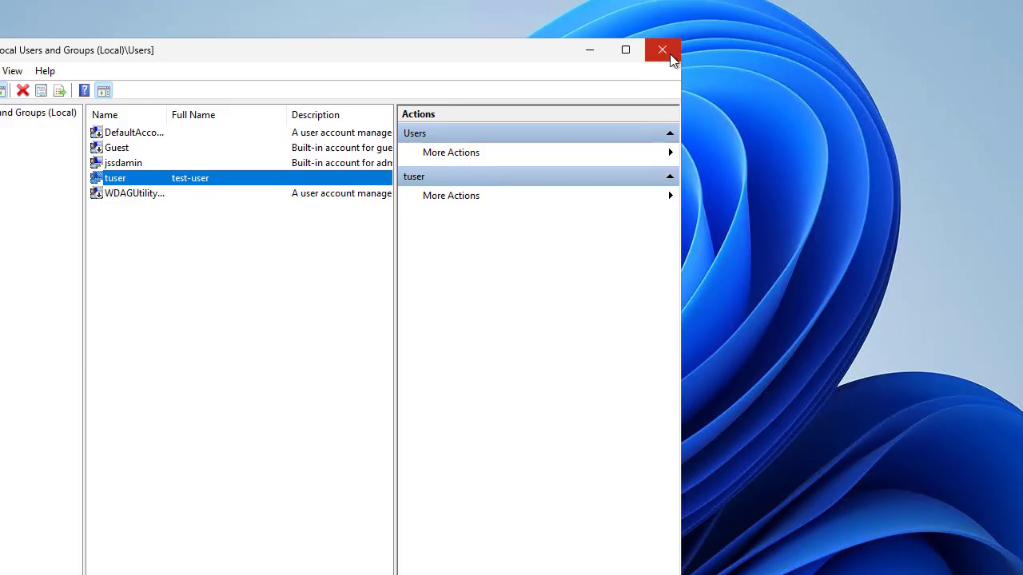
click(675, 1)
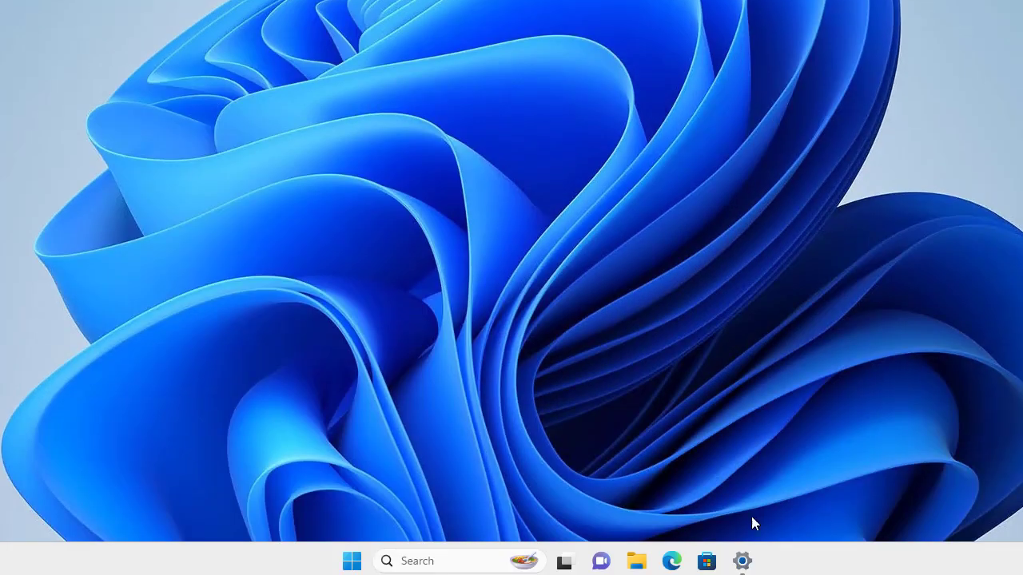
click(742, 561)
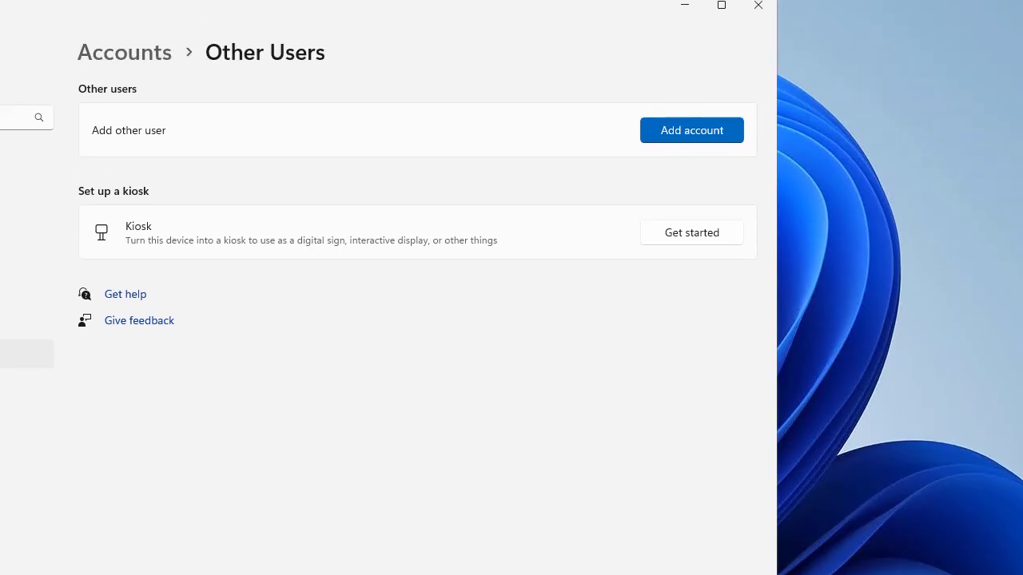
click(758, 37)
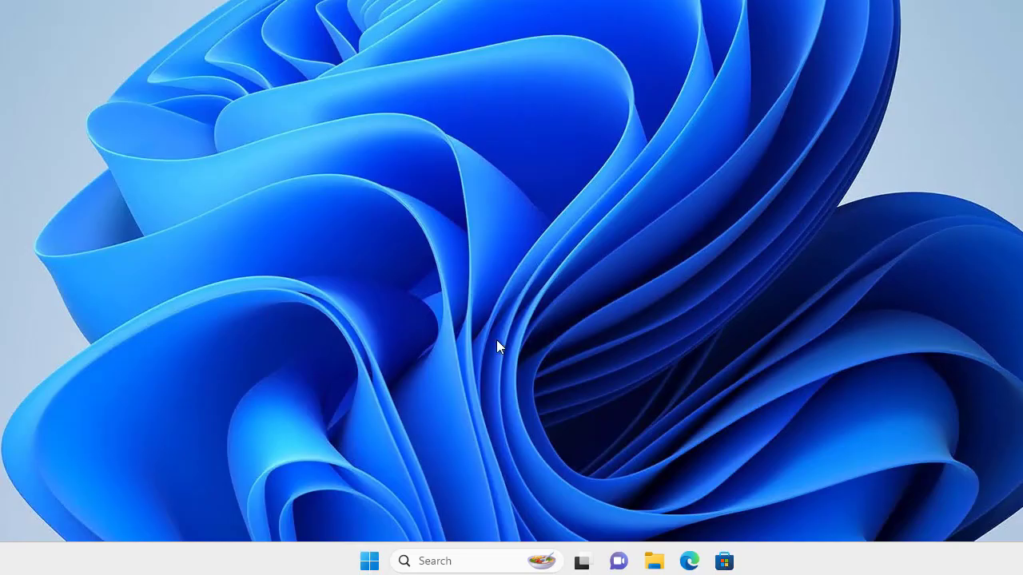
click(370, 564)
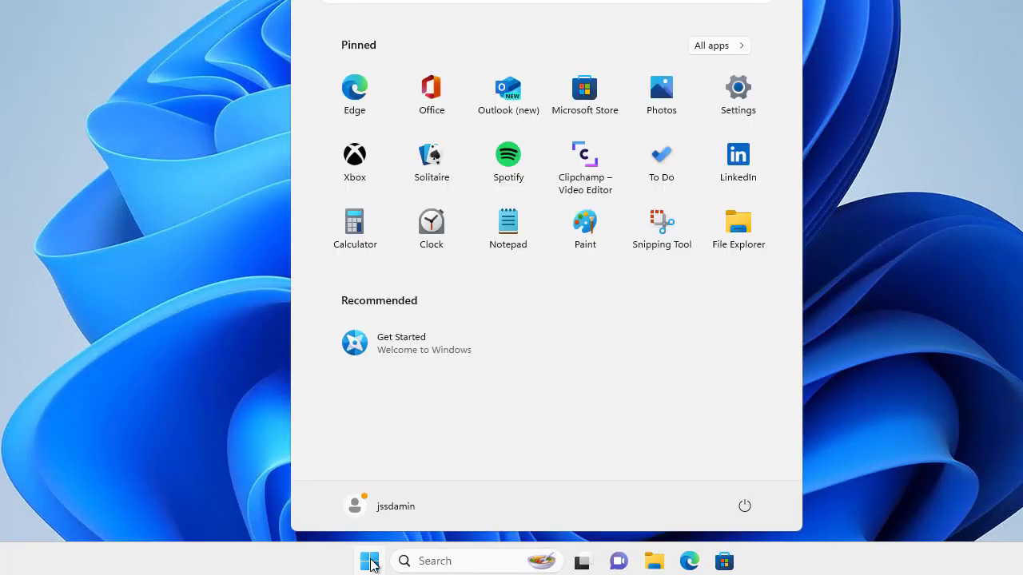
click(370, 564)
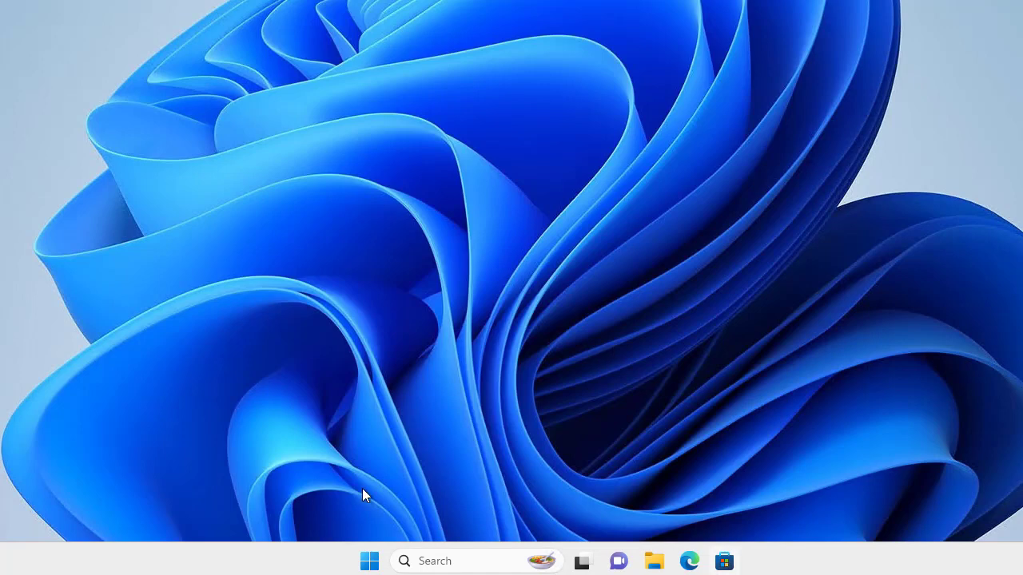
click(434, 559)
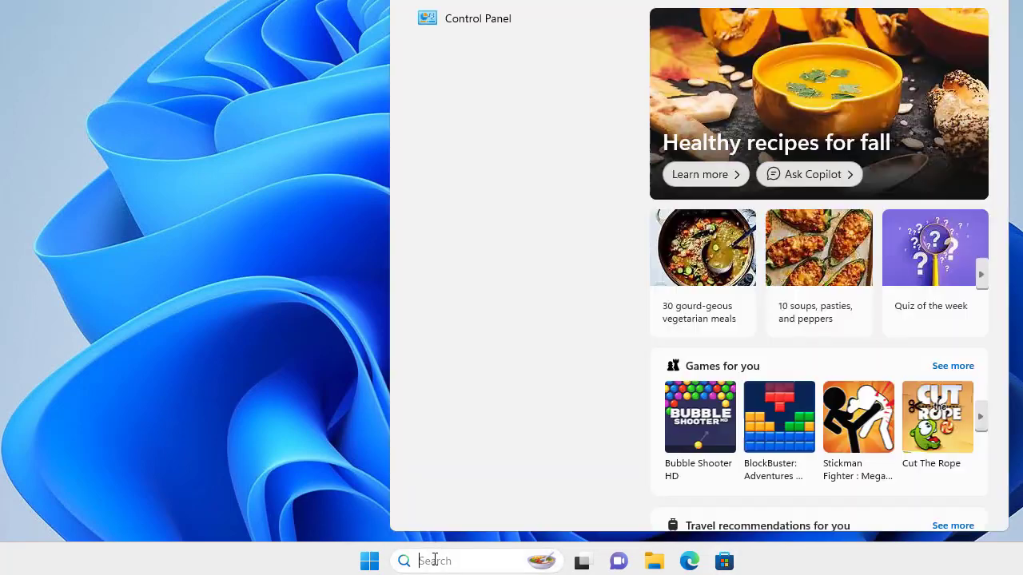
text(on)
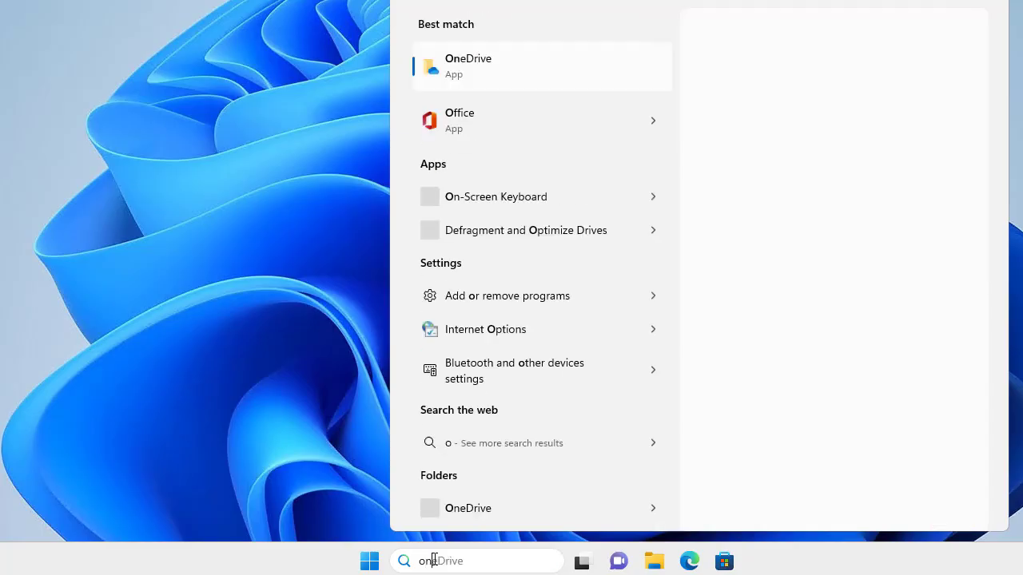
click(495, 197)
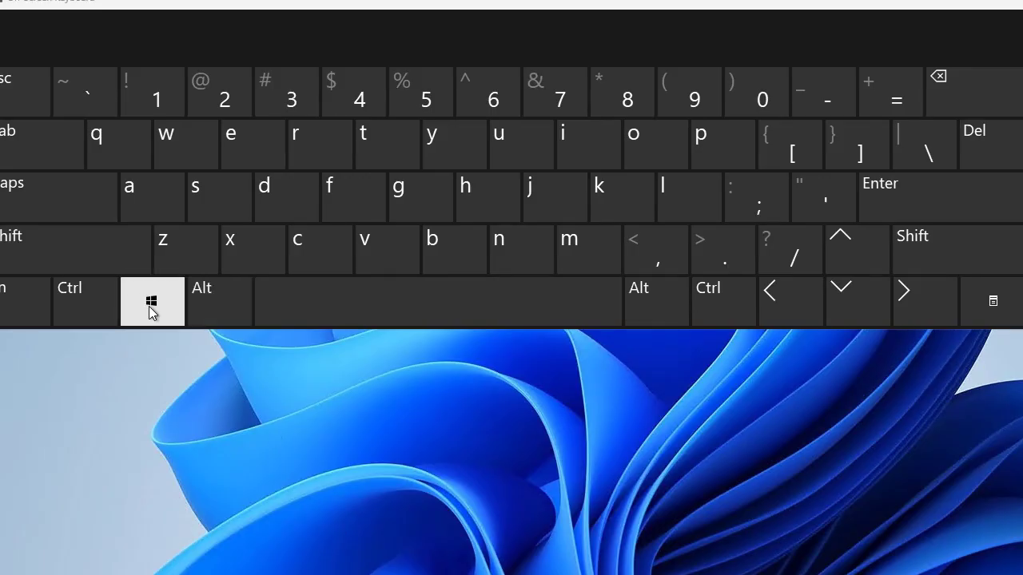
click(151, 310)
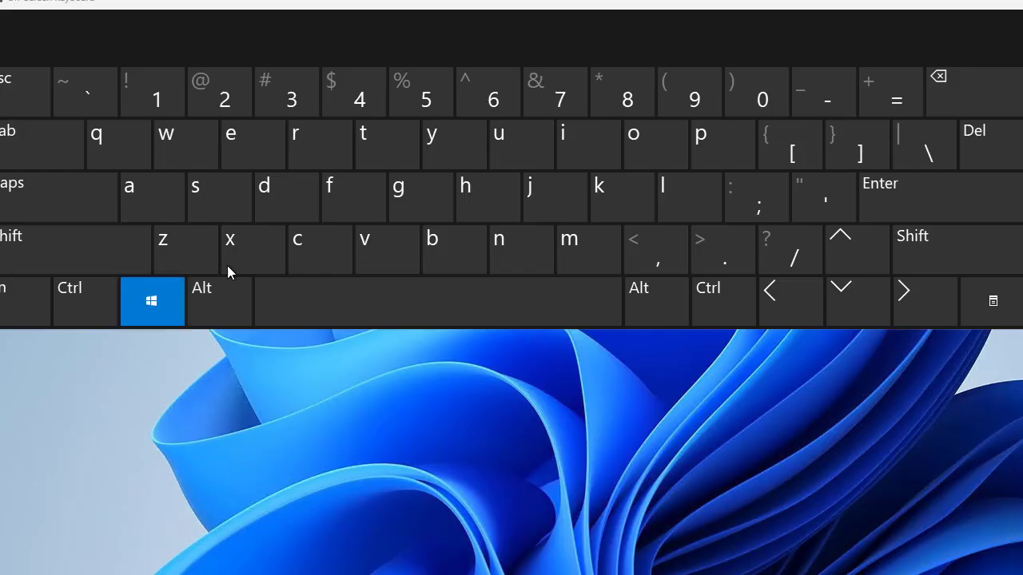
click(247, 244)
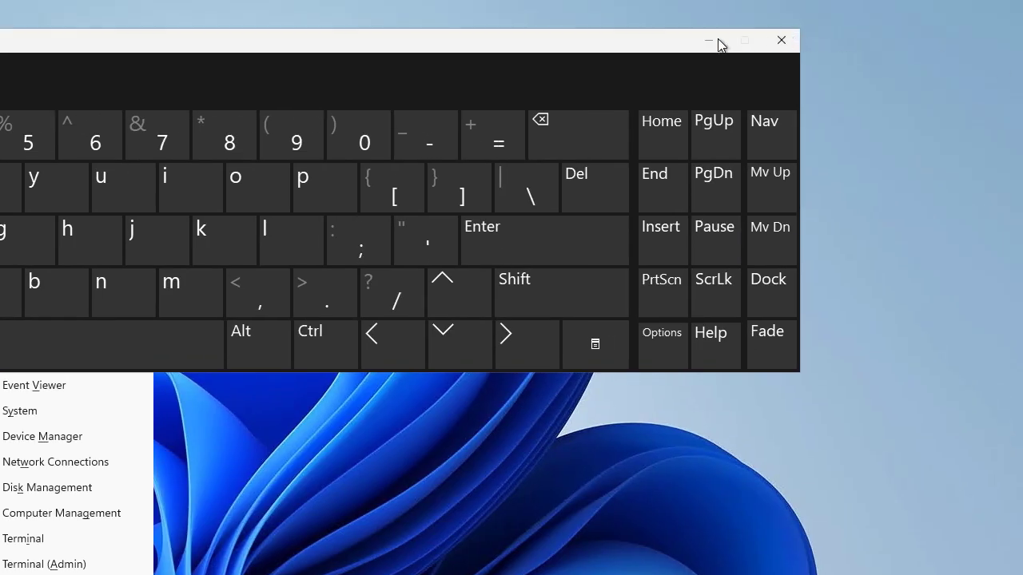
click(718, 40)
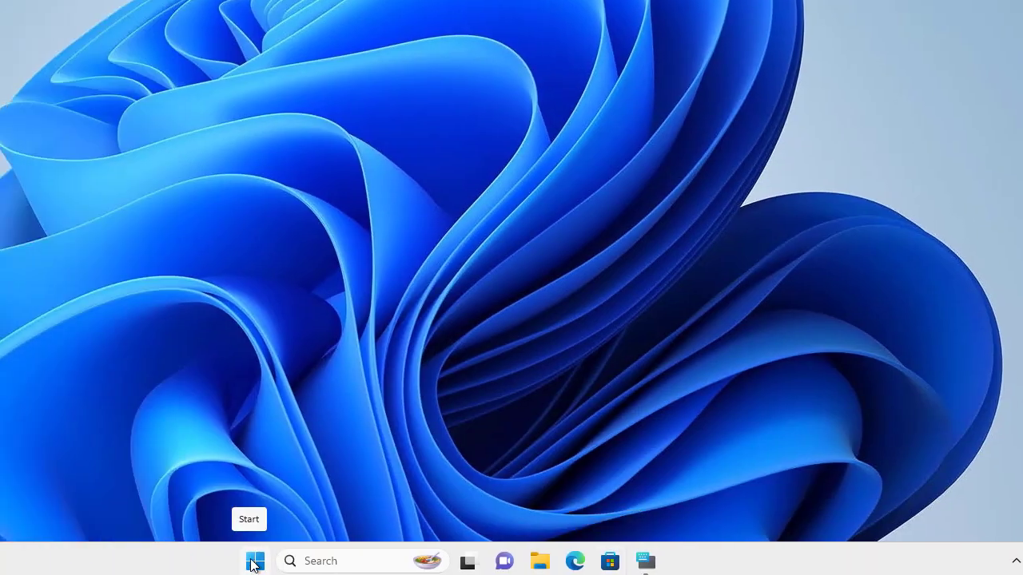
Launch Computer Management from the Start button's Win+X quick-link menu.
right_click(254, 563)
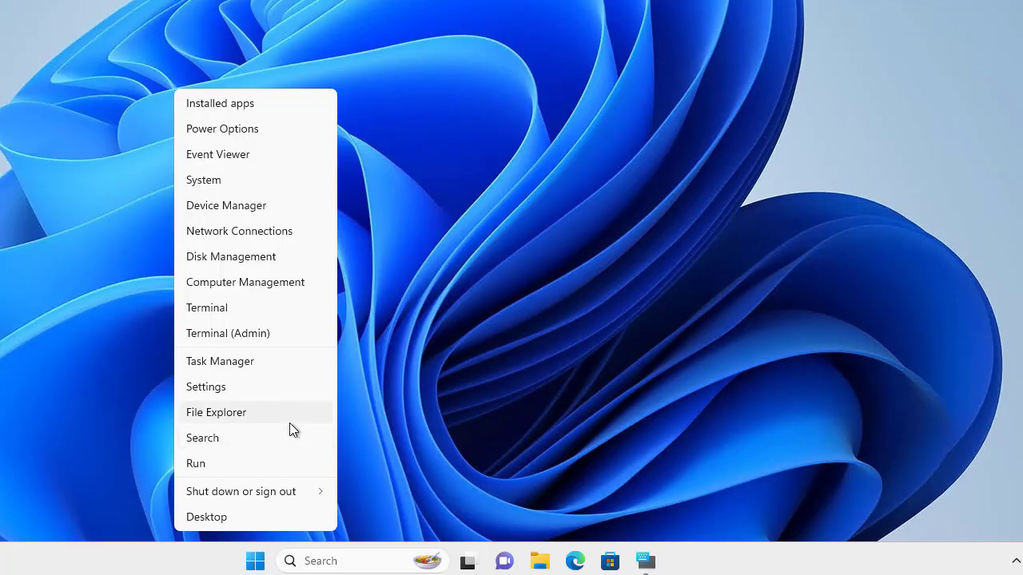
click(263, 283)
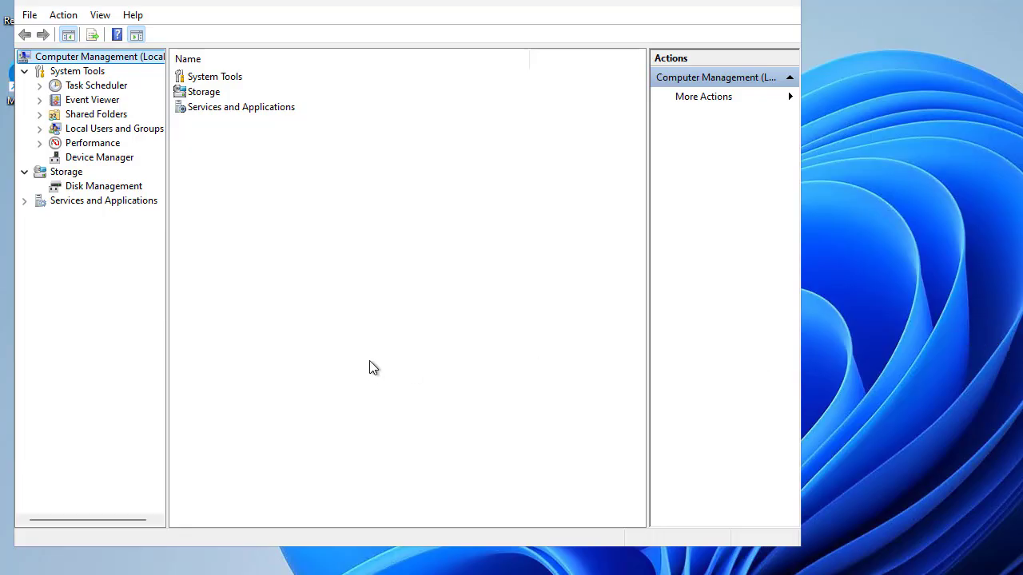
Expand Local Users and Groups and display the built-in local groups under Groups.
click(39, 130)
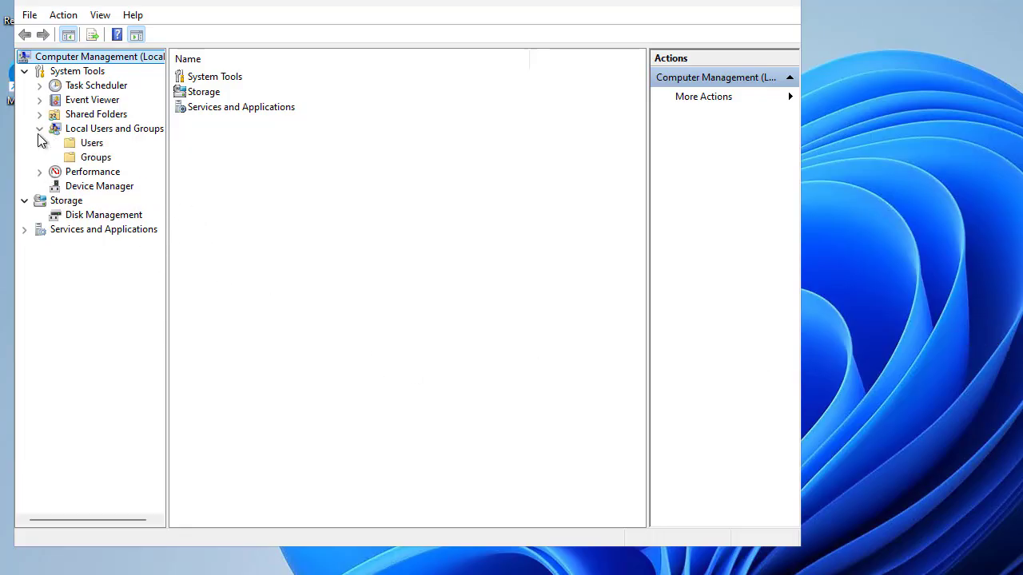
click(91, 147)
click(96, 159)
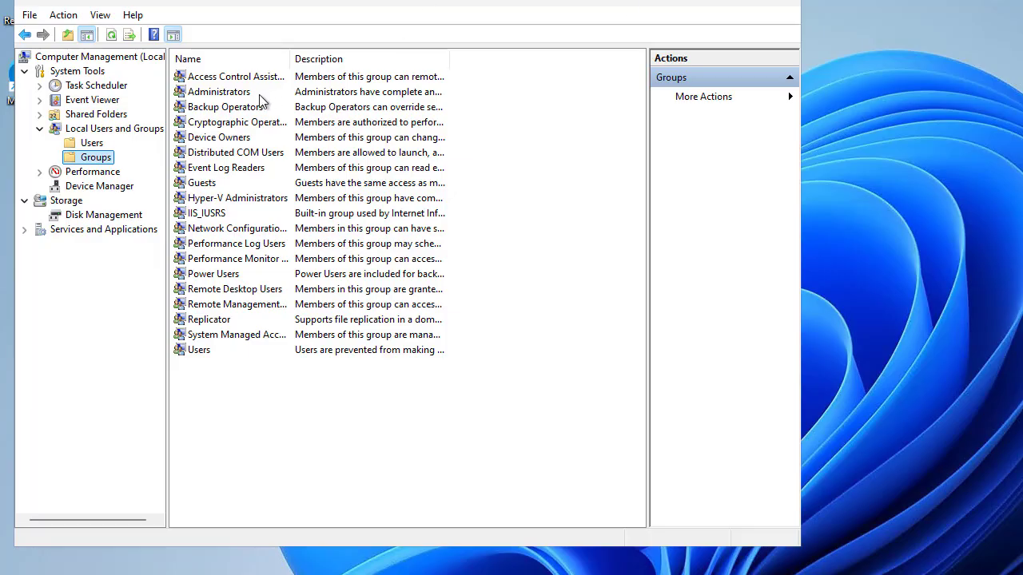
right_click(101, 161)
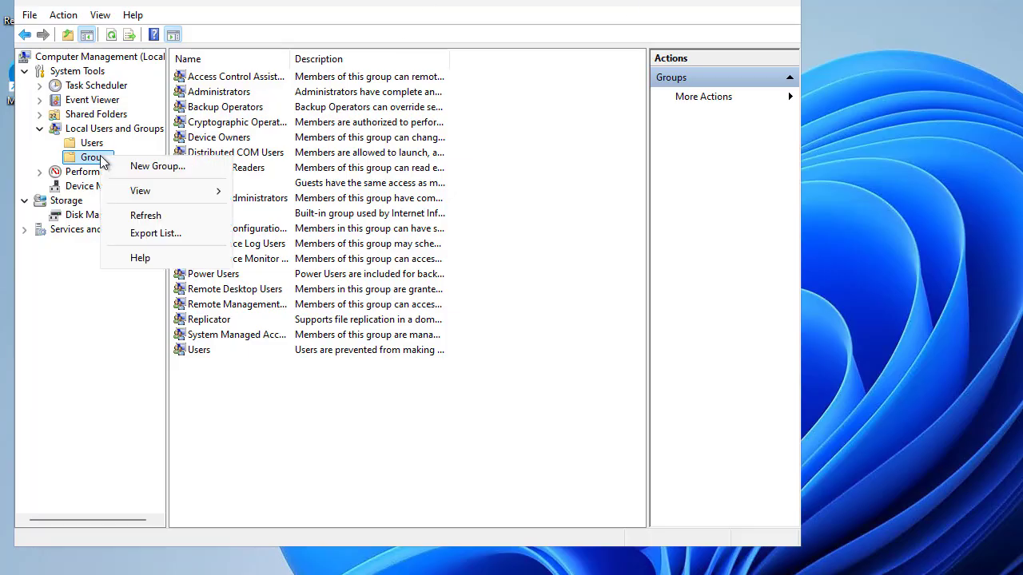
Create a new local group named Jss-user and open the Select Users member picker.
click(144, 166)
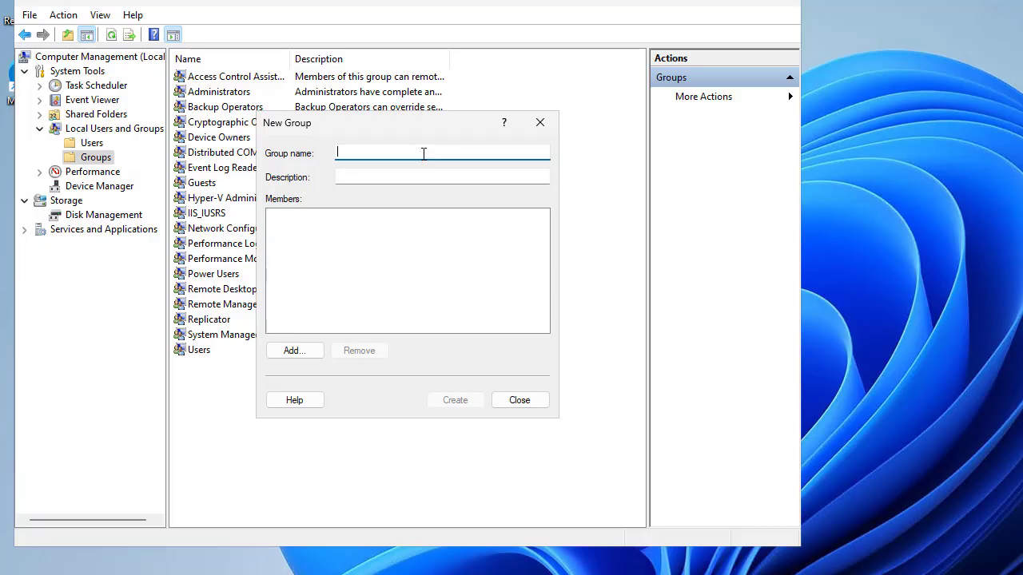
text(Jss)
text(-suer)
key(BackSpace)
key(BackSpace)
key(BackSpace)
key(BackSpace)
text(user)
key(Tab)
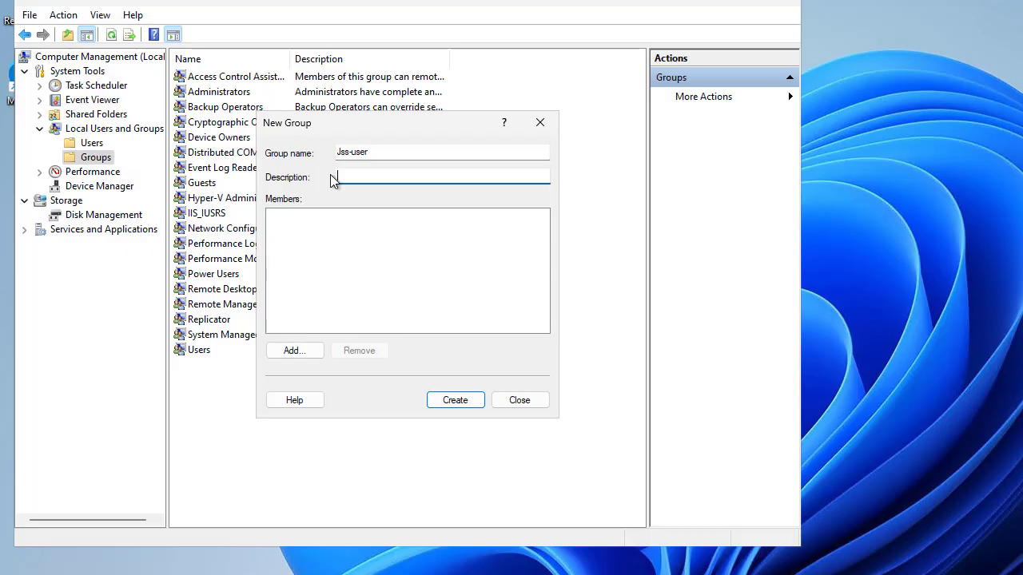
click(289, 352)
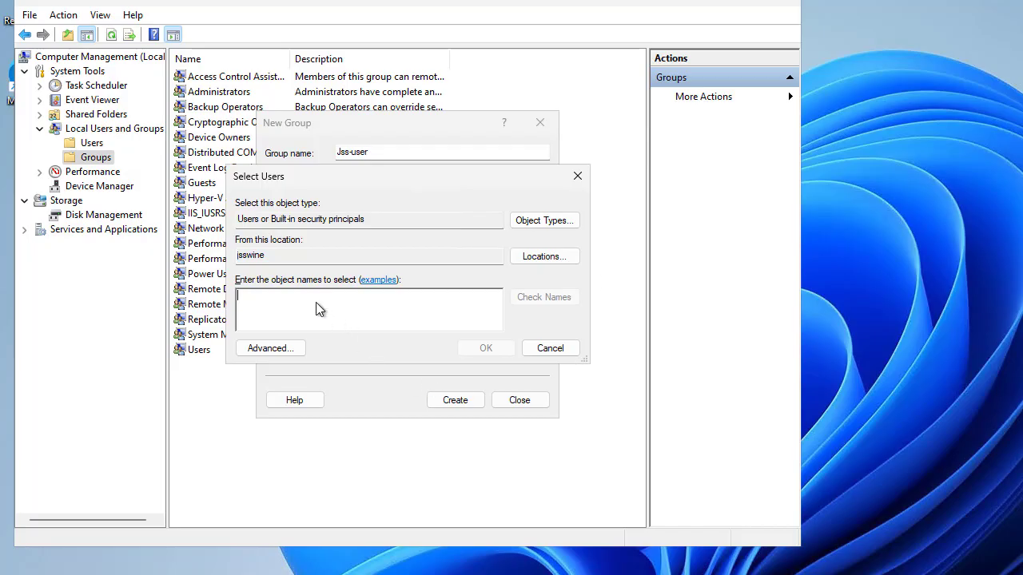
Verify the tuser account name and add it to the Jss-user group's members.
text(tuser)
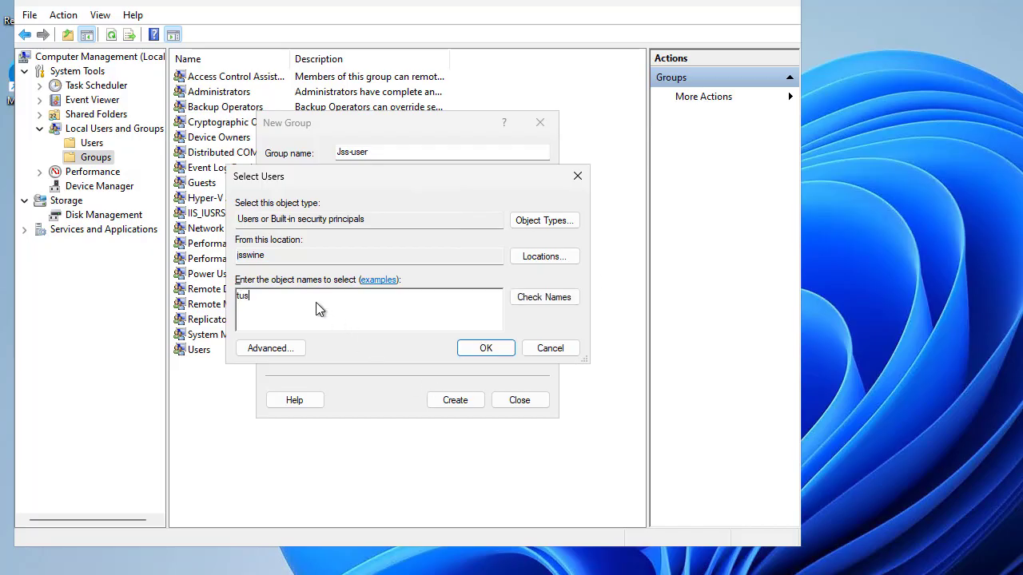
click(530, 301)
click(503, 348)
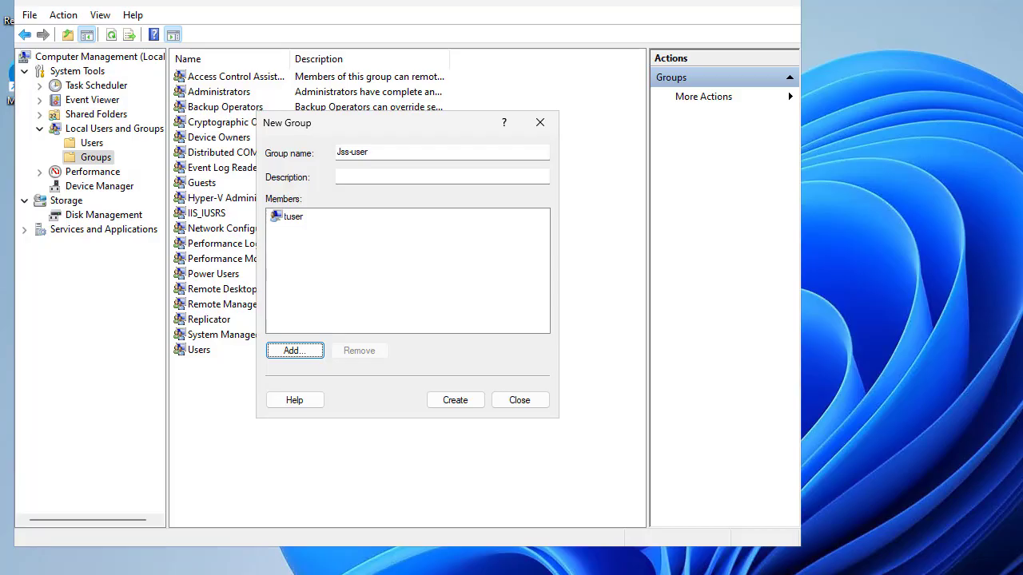
Close the New Group dialog and refresh the Groups list to confirm jssusers appears.
click(530, 402)
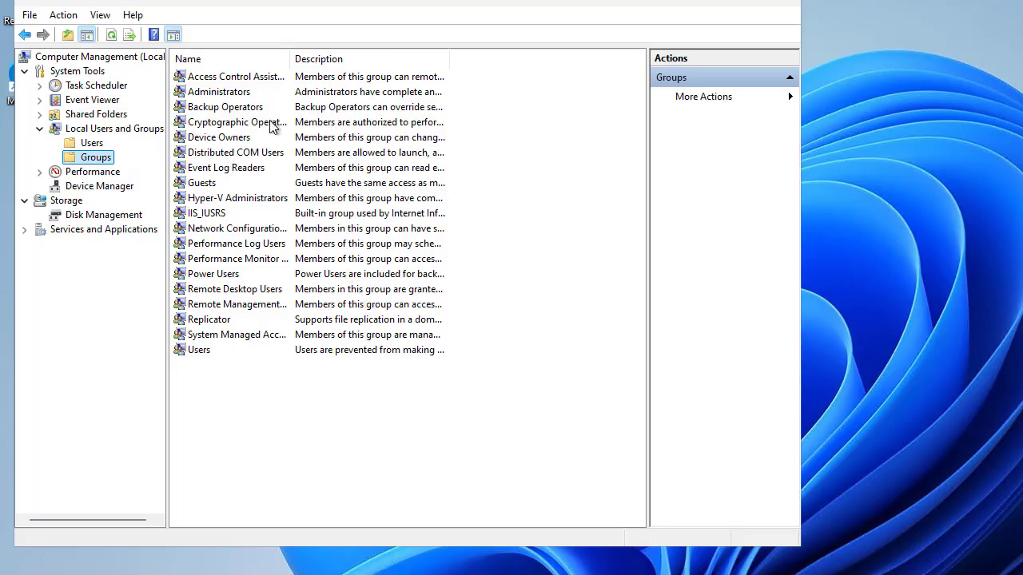
click(92, 145)
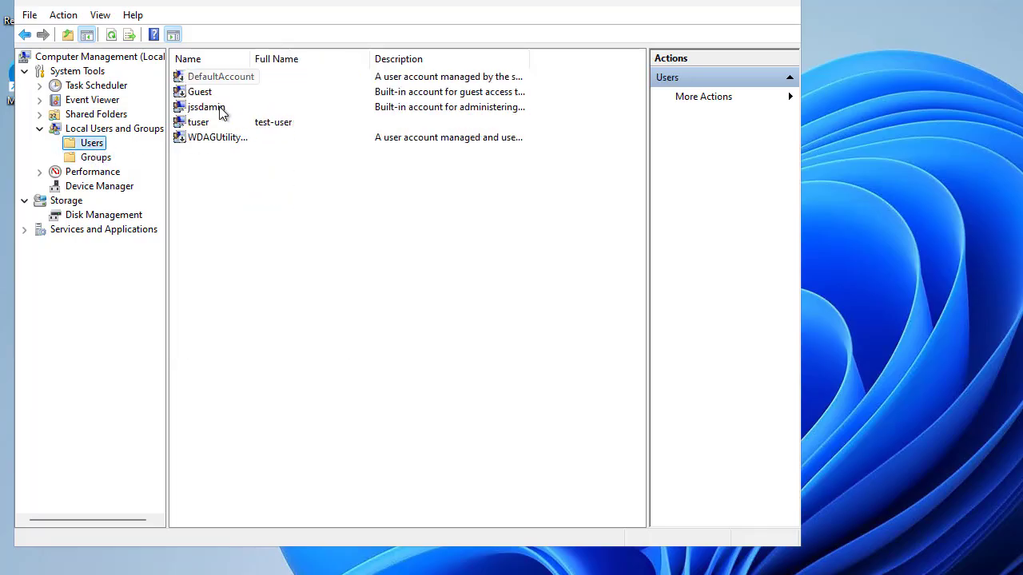
click(100, 163)
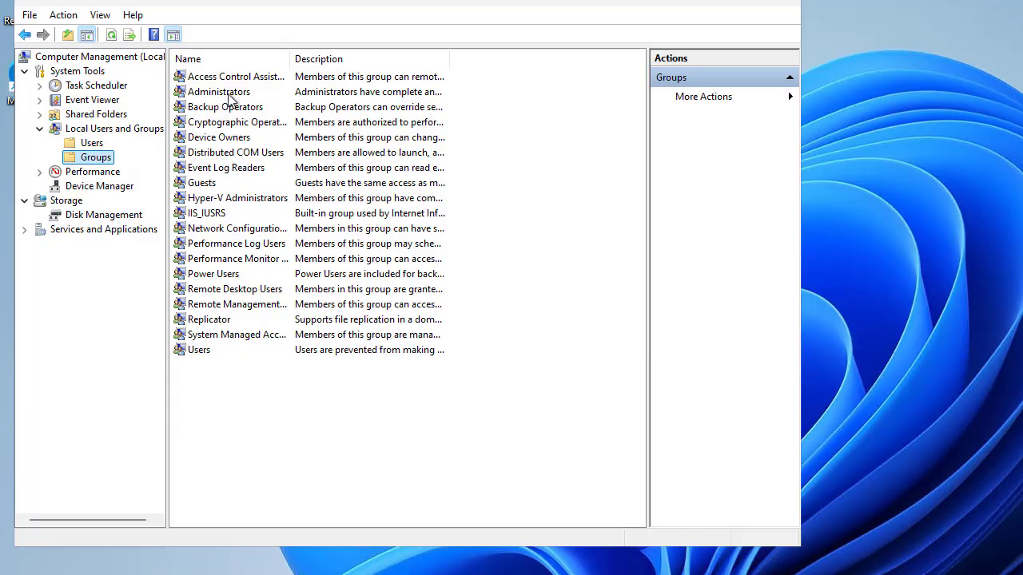
click(231, 95)
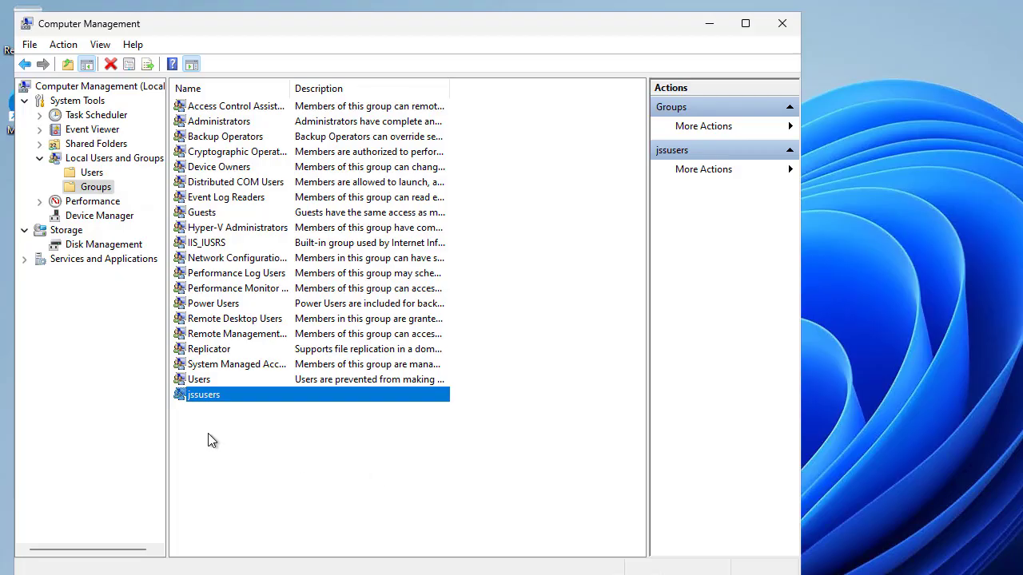
click(205, 380)
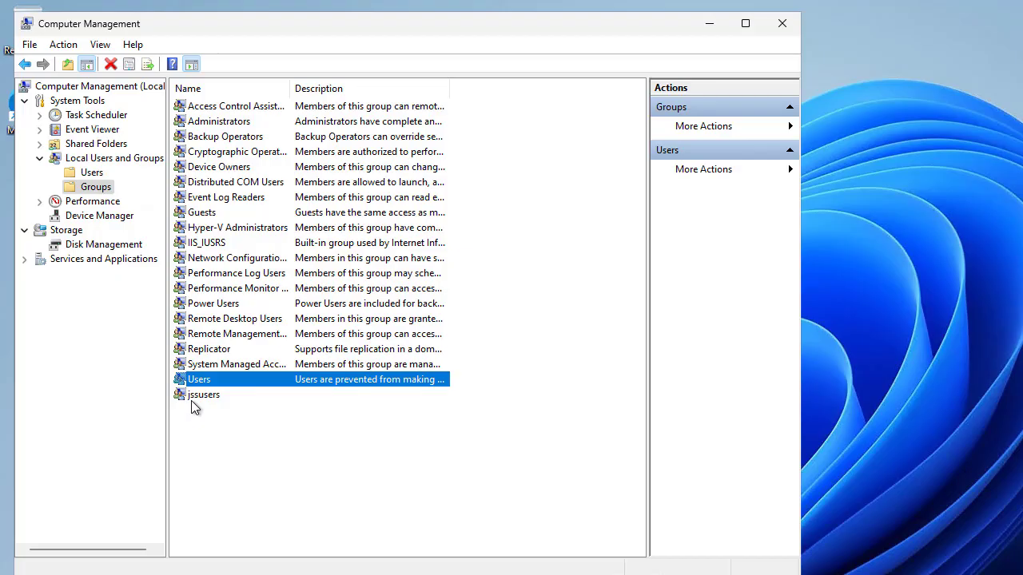
Add the verified tuser account to the Administrators group's members and apply the change.
click(213, 119)
right_click(212, 119)
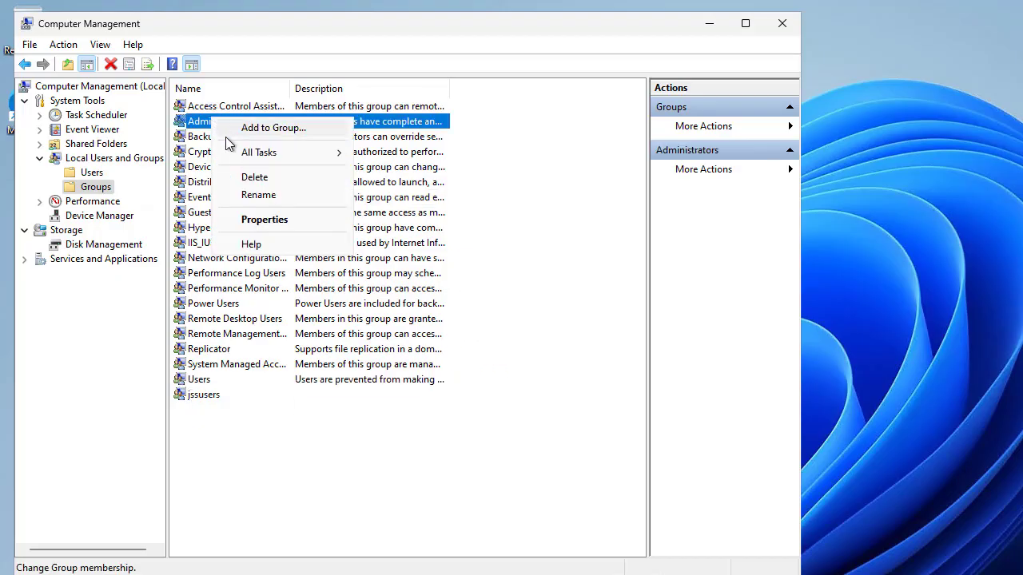
click(283, 222)
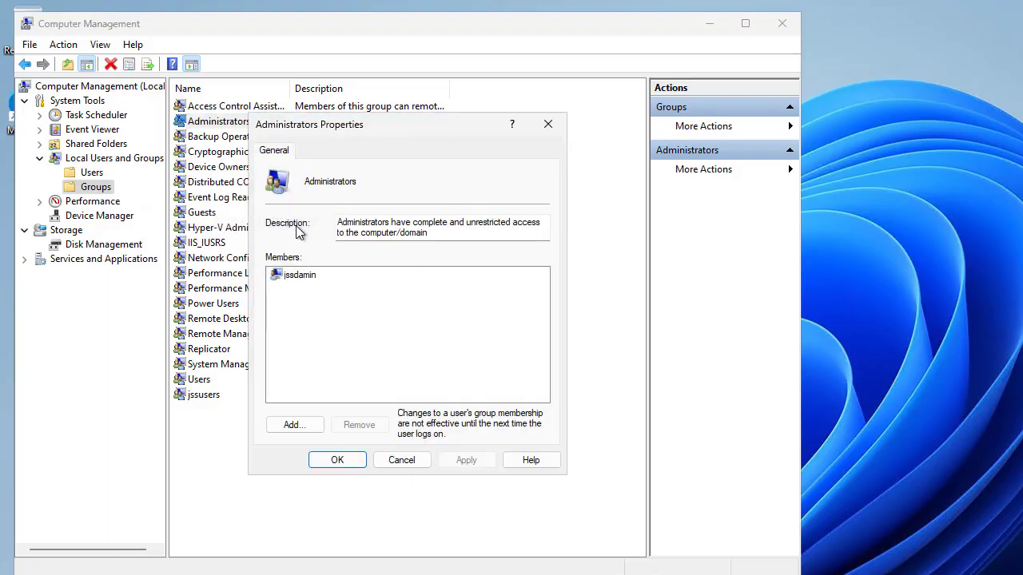
click(299, 279)
click(294, 424)
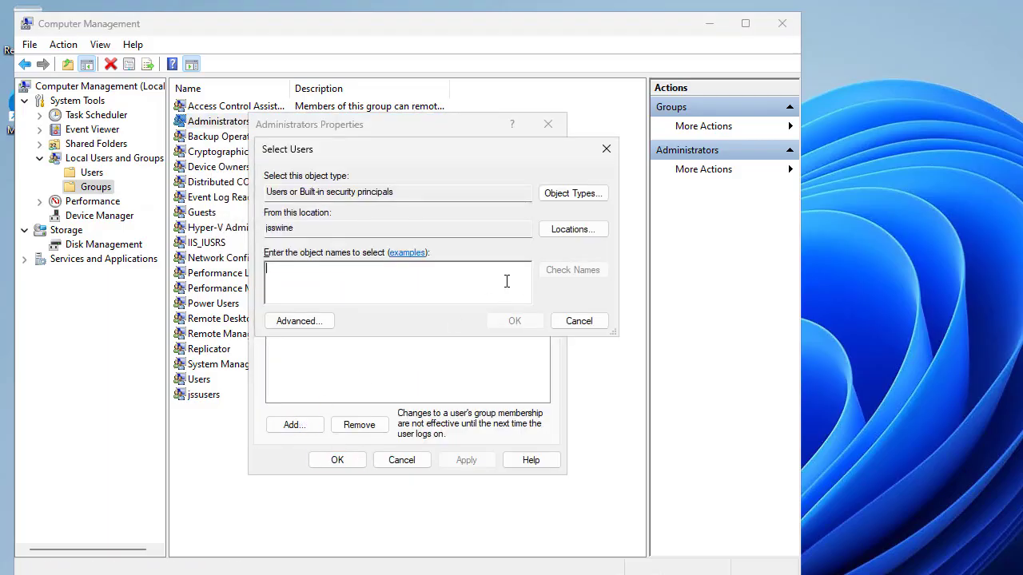
text(tuser)
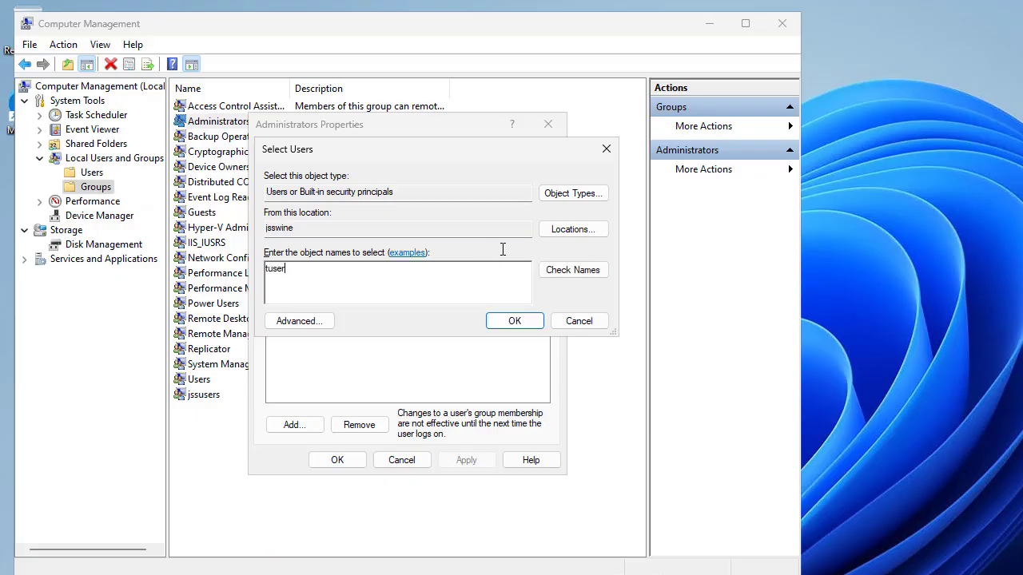
click(548, 276)
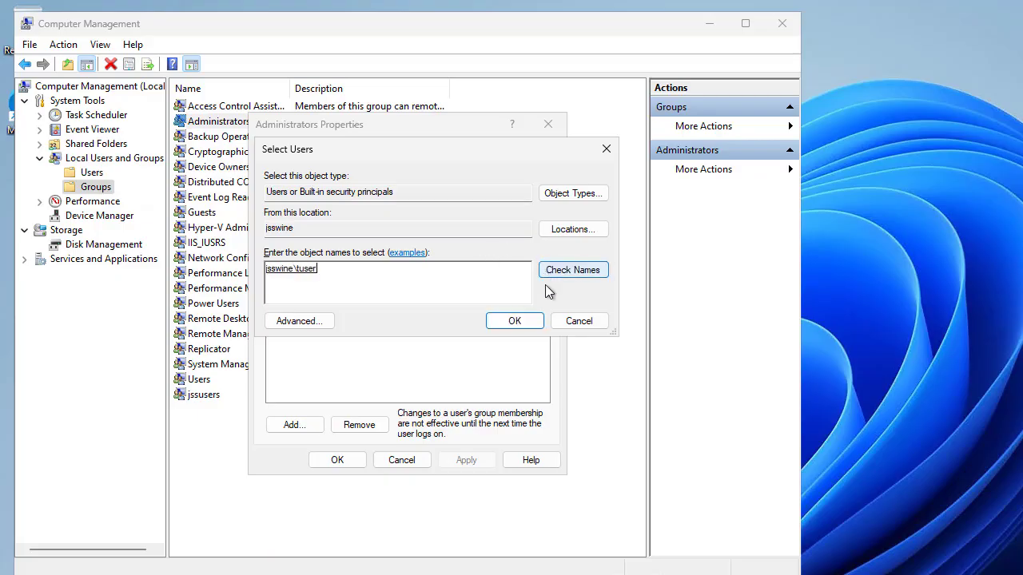
click(521, 322)
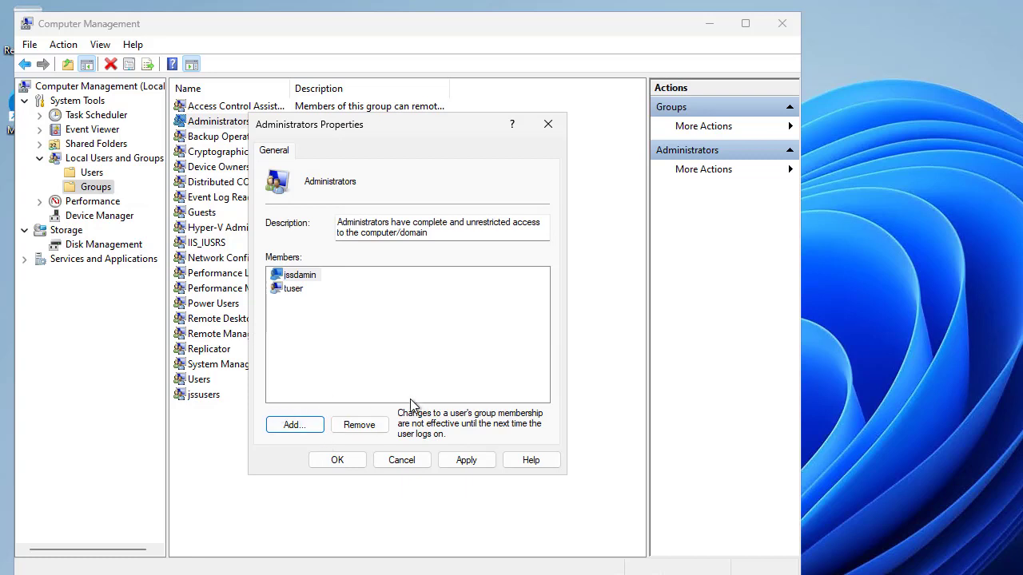
click(469, 462)
click(342, 462)
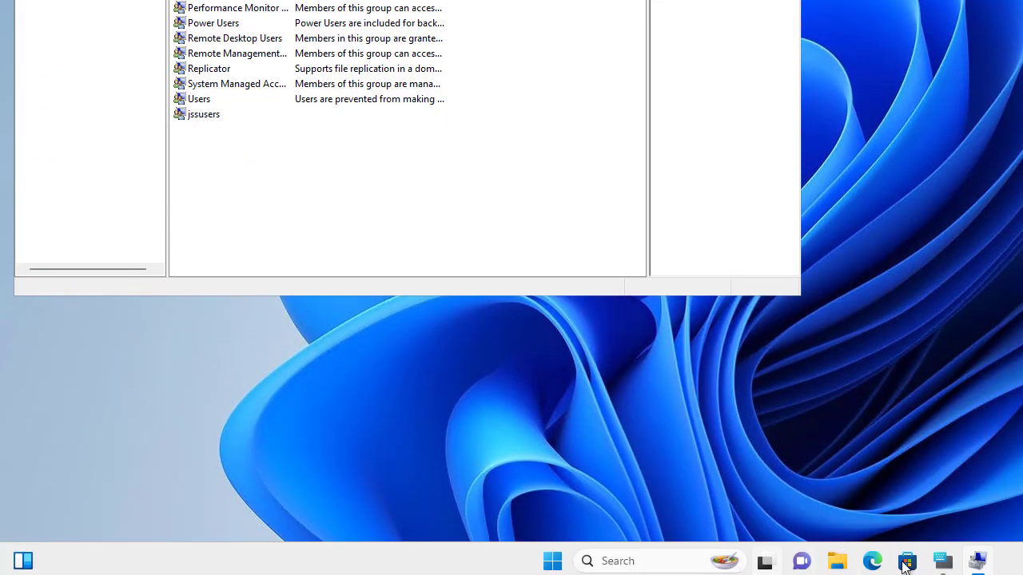
Search the taskbar for 'con' to bring up Control Panel as the best match.
mouse_move(985, 568)
mouse_move(942, 569)
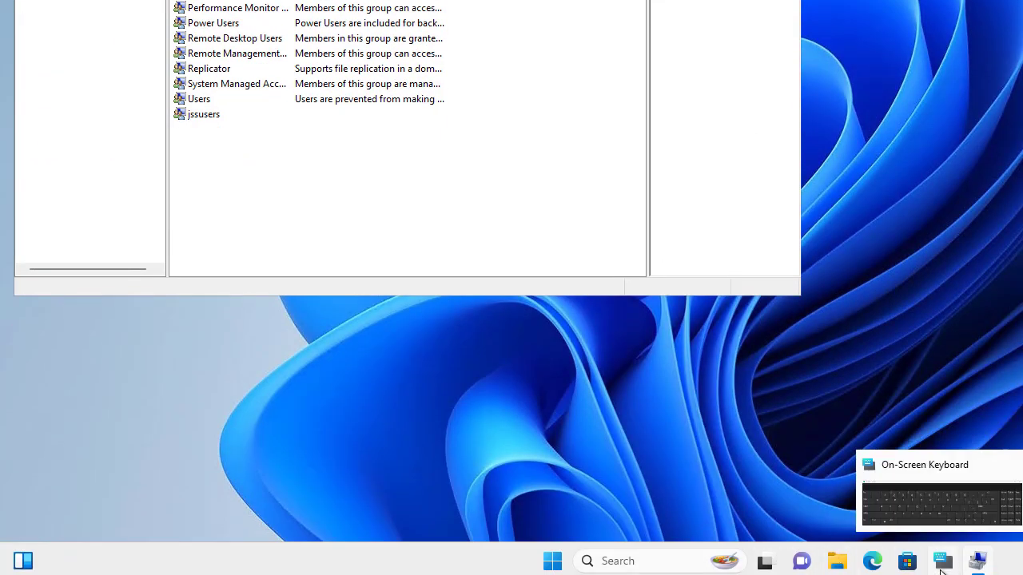
click(632, 561)
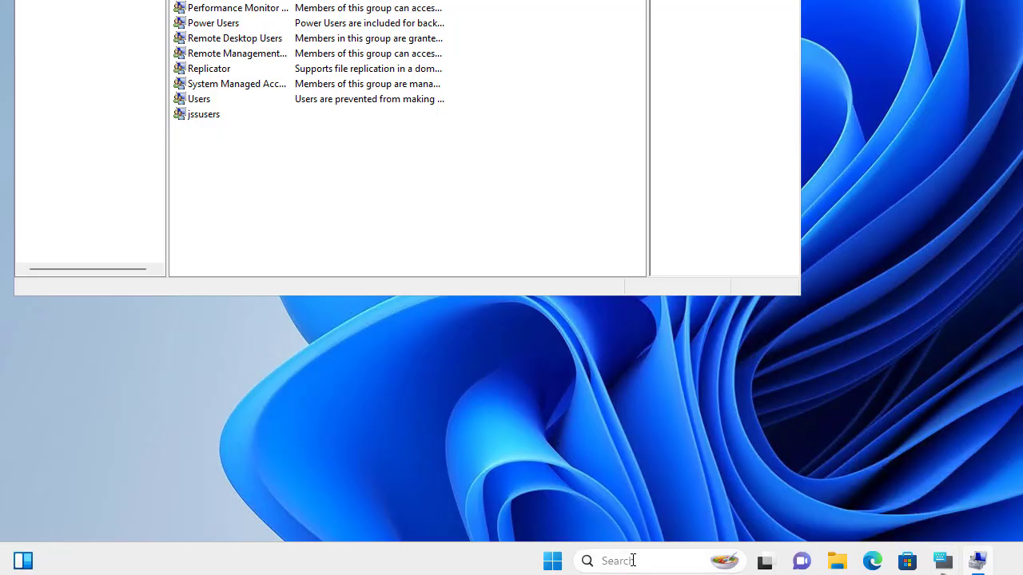
text(con)
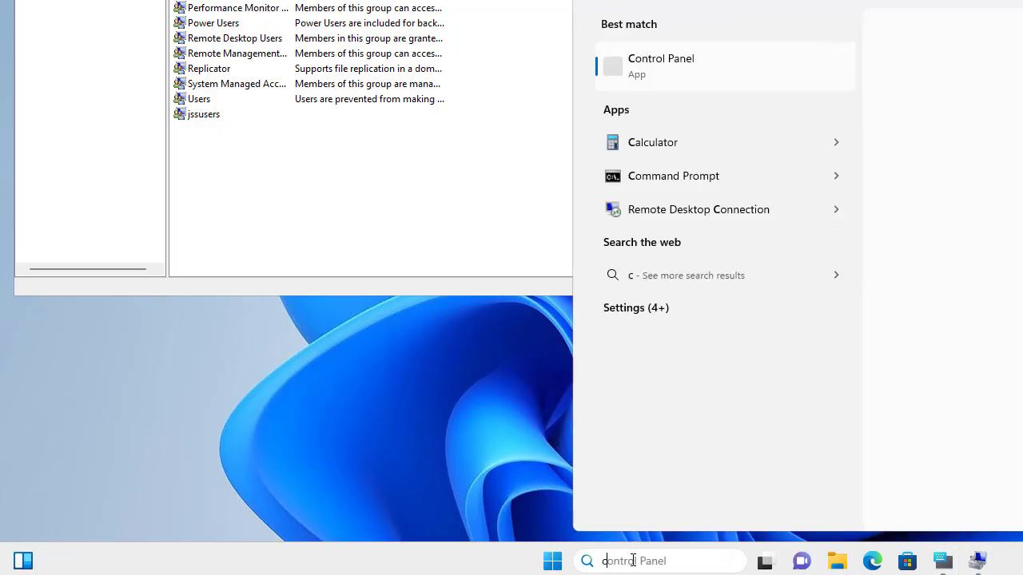
Open test-user's Change an Account page via Control Panel User Accounts, showing it as a local Administrator.
click(739, 80)
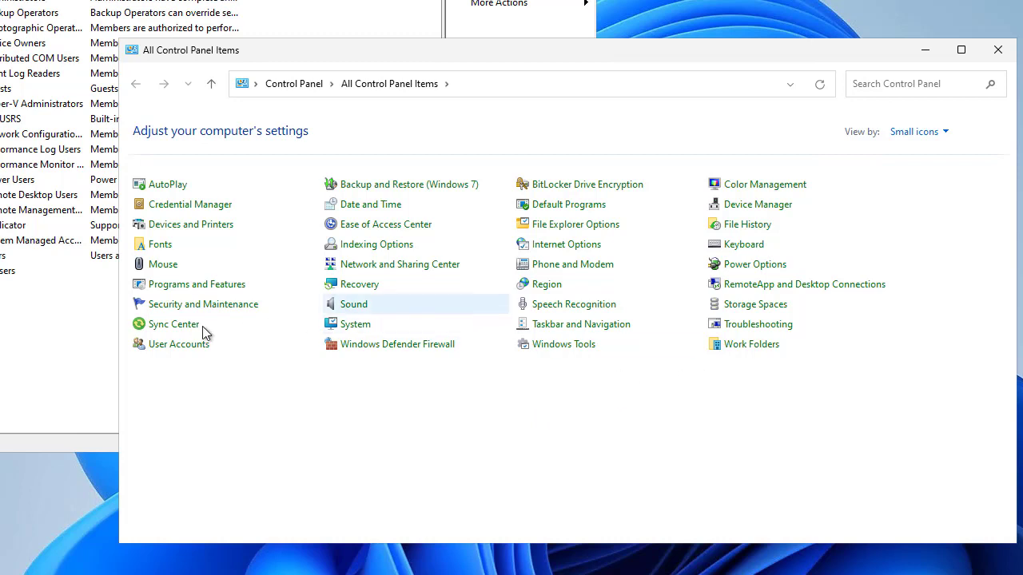
click(179, 344)
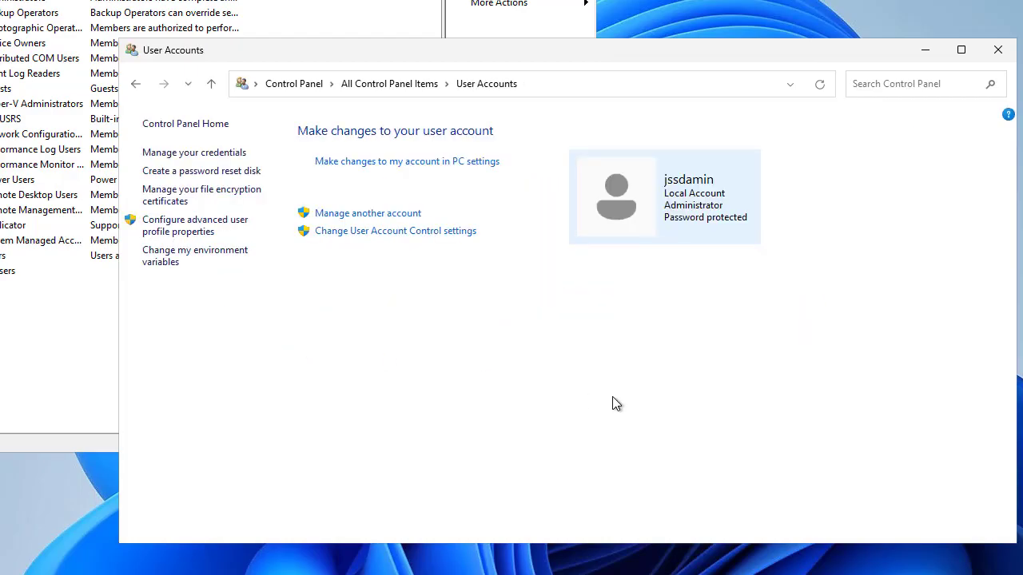
click(403, 214)
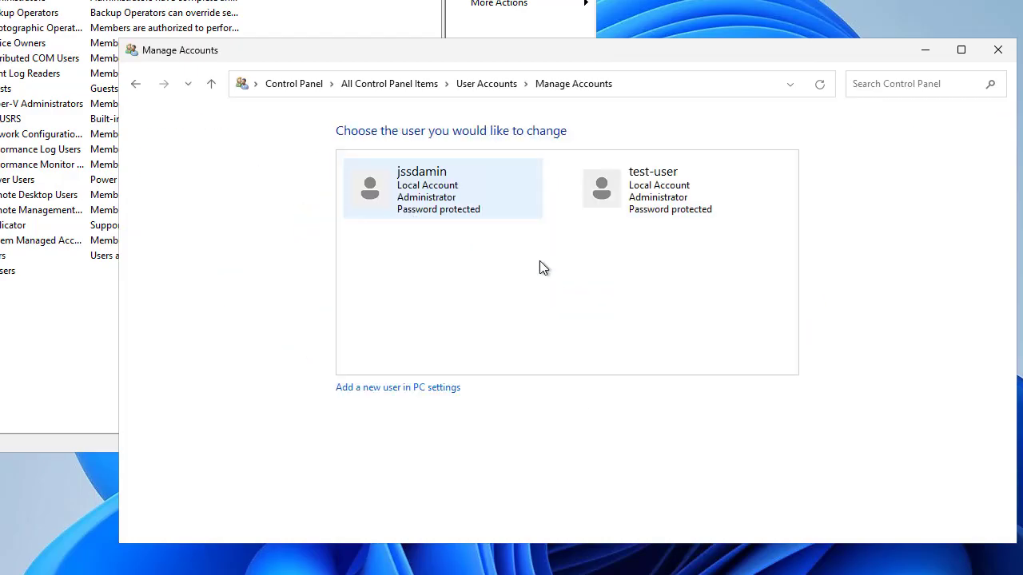
click(685, 210)
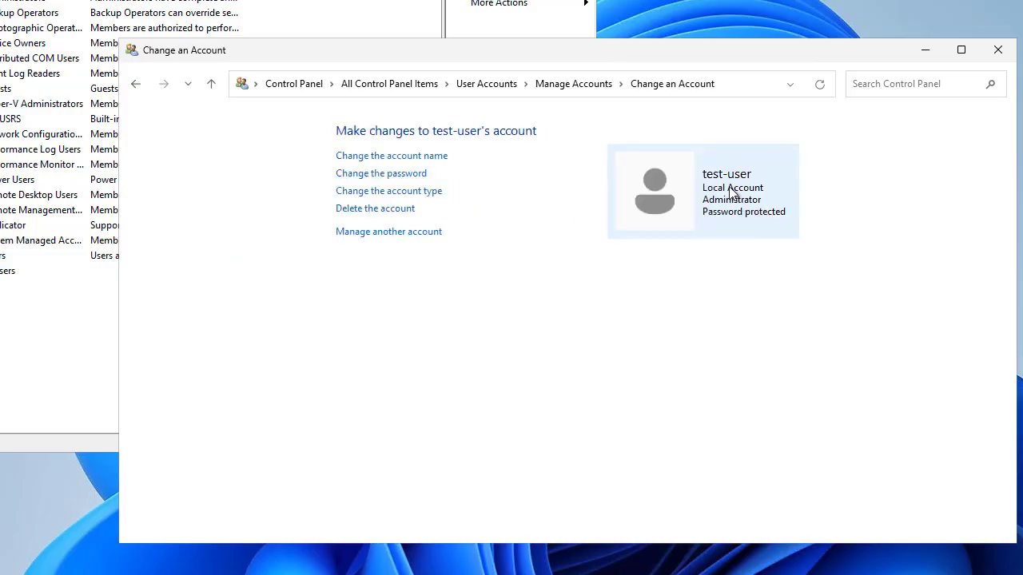